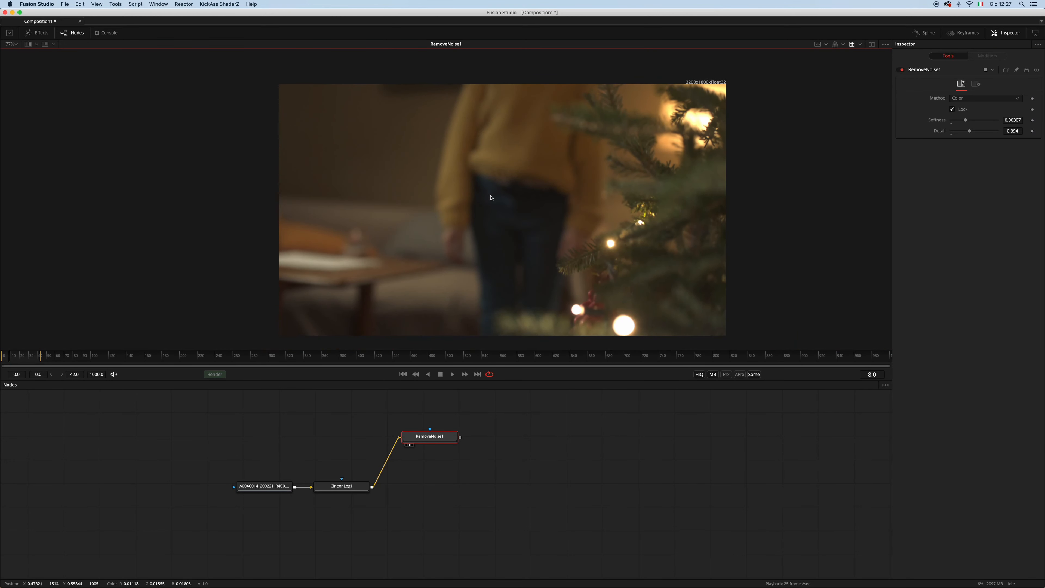
Step: Add a ReGrain node to the node graph
{"action": "key", "text": "ctrl+f"}
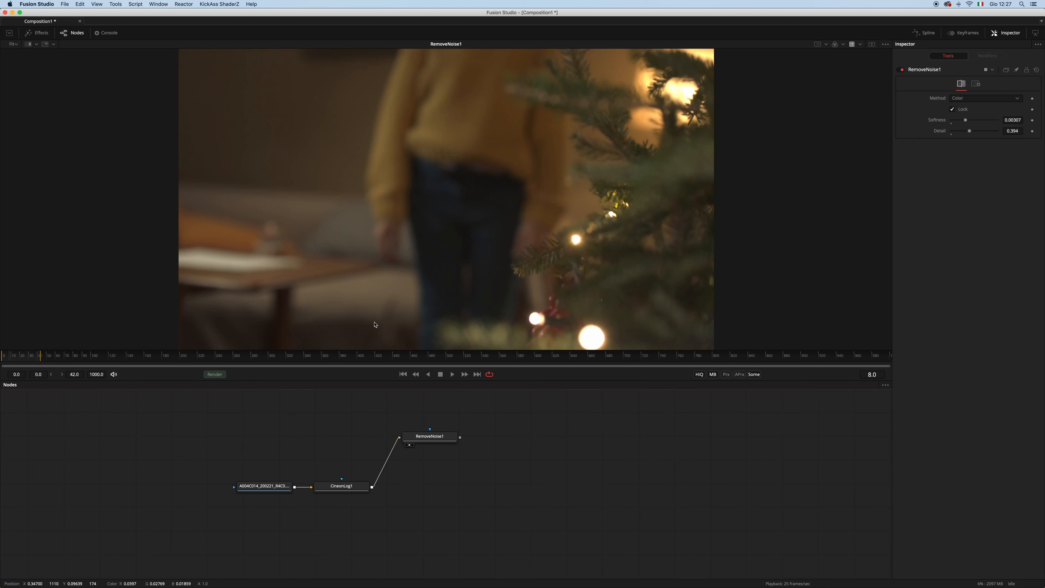
{"action": "key", "text": "shift+space"}
{"action": "type", "text": "remo"}
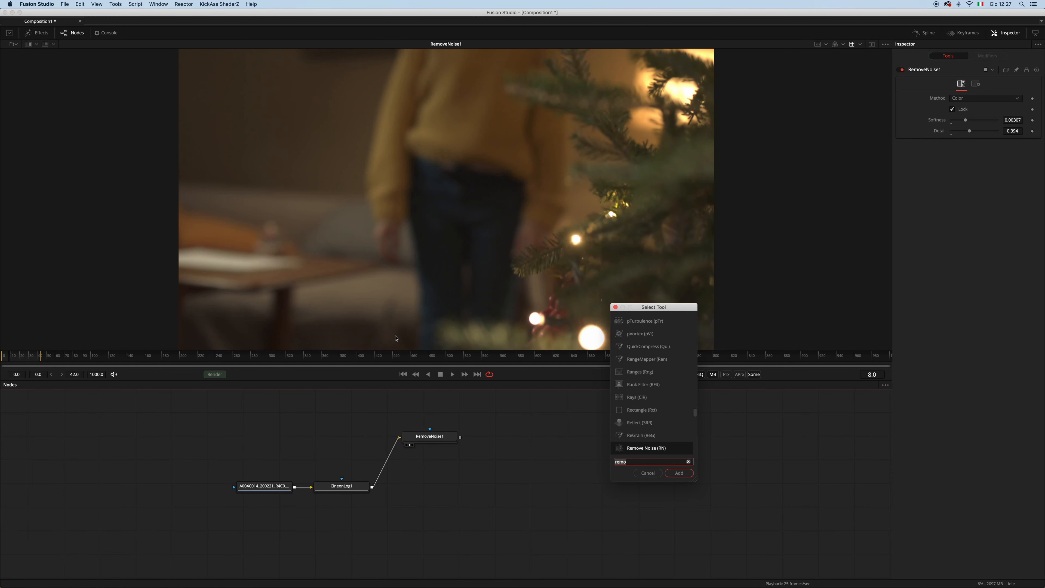
{"action": "type", "text": "reg"}
{"action": "key", "text": "Return"}
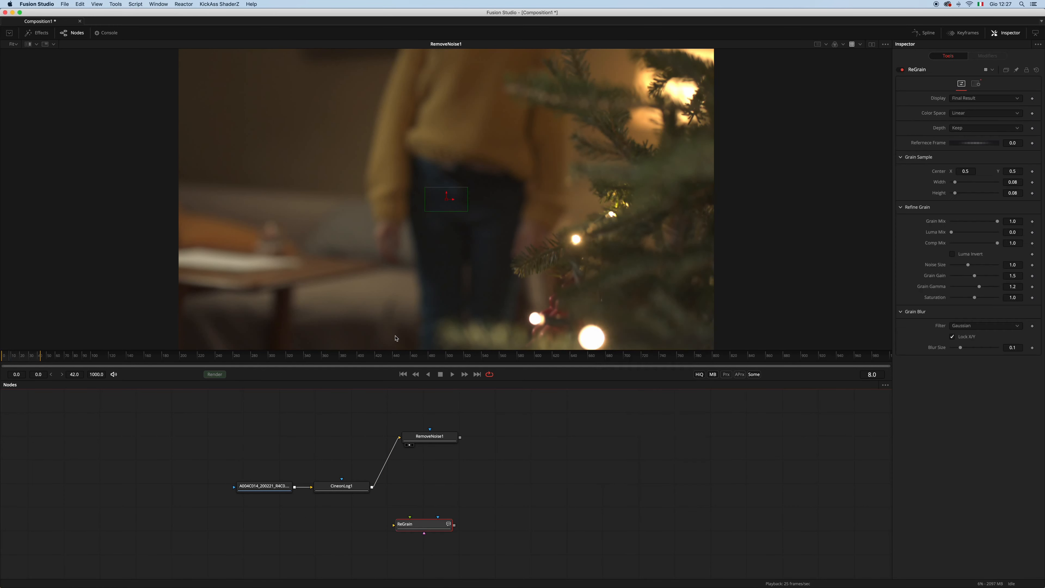
Step: Connect CineonLog1 to ReGrain's Background and RemoveNoise1 to its DenoisedInput, and align RemoveNoise1 directly above ReGrain
{"action": "left_click_drag", "start_coordinate": [372, 487], "coordinate": [430, 489]}
{"action": "left_click_drag", "start_coordinate": [460, 437], "coordinate": [442, 486]}
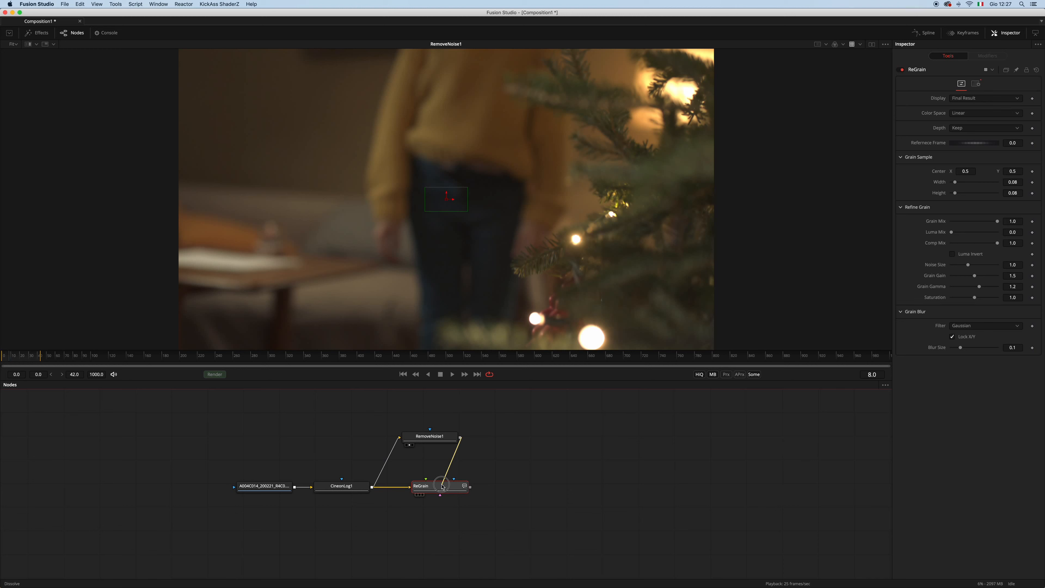
{"action": "left_click_drag", "start_coordinate": [442, 486], "coordinate": [443, 486]}
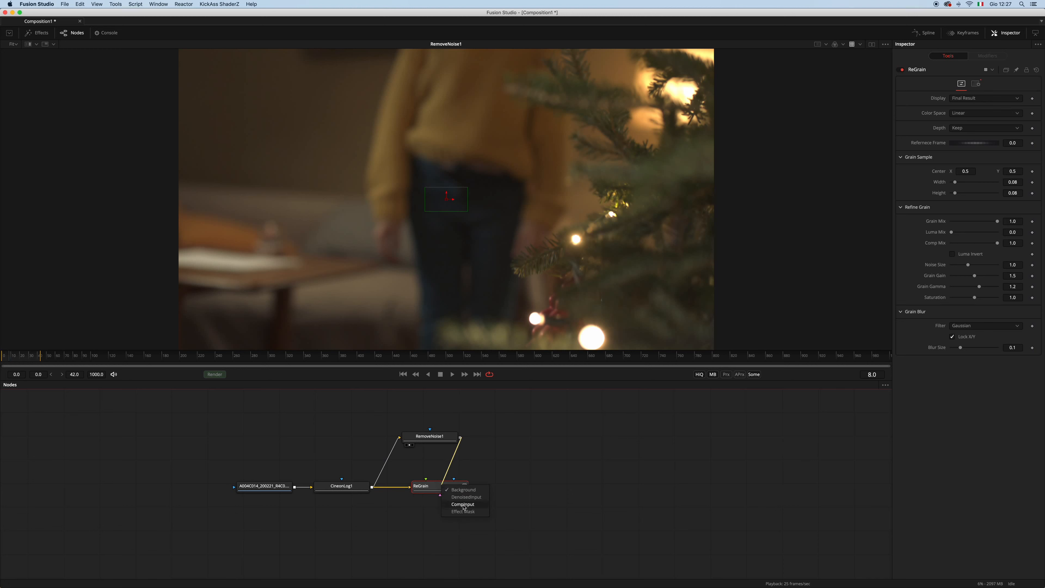
{"action": "left_click", "coordinate": [467, 497]}
{"action": "left_click_drag", "start_coordinate": [429, 436], "coordinate": [440, 442]}
{"action": "left_click", "coordinate": [454, 488]}
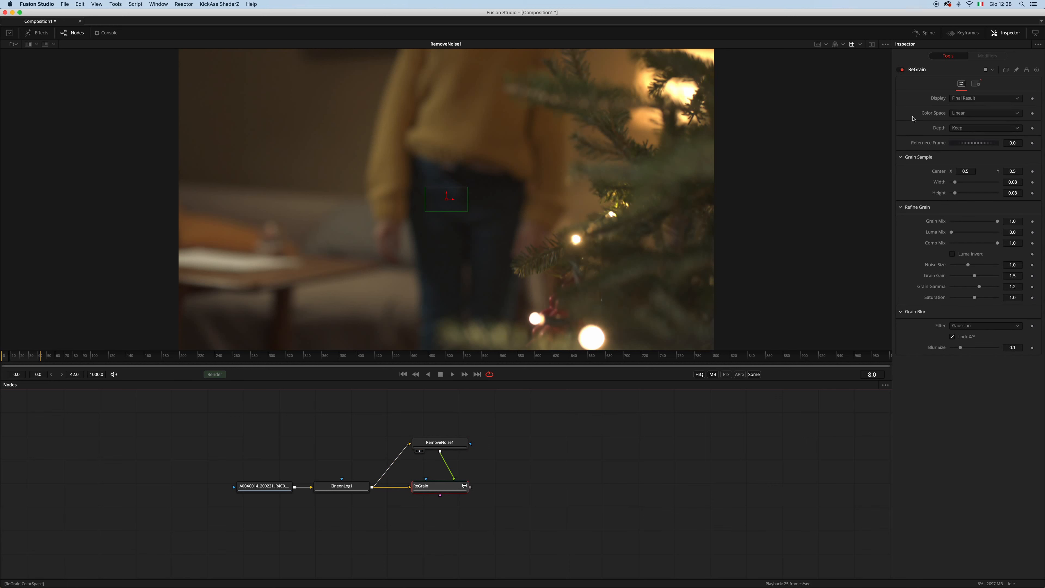
{"action": "left_click", "coordinate": [965, 101]}
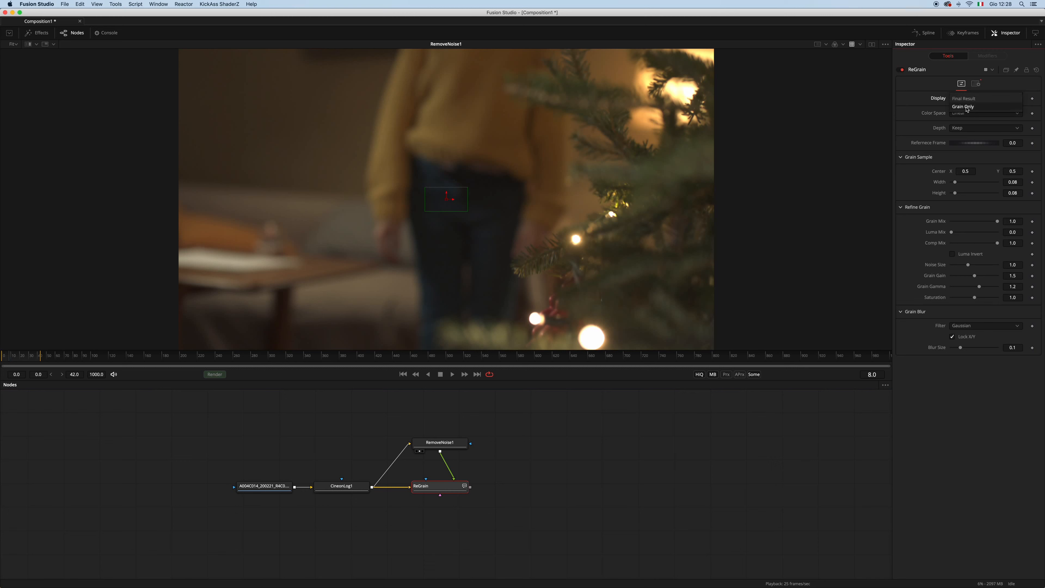
{"action": "left_click", "coordinate": [937, 96]}
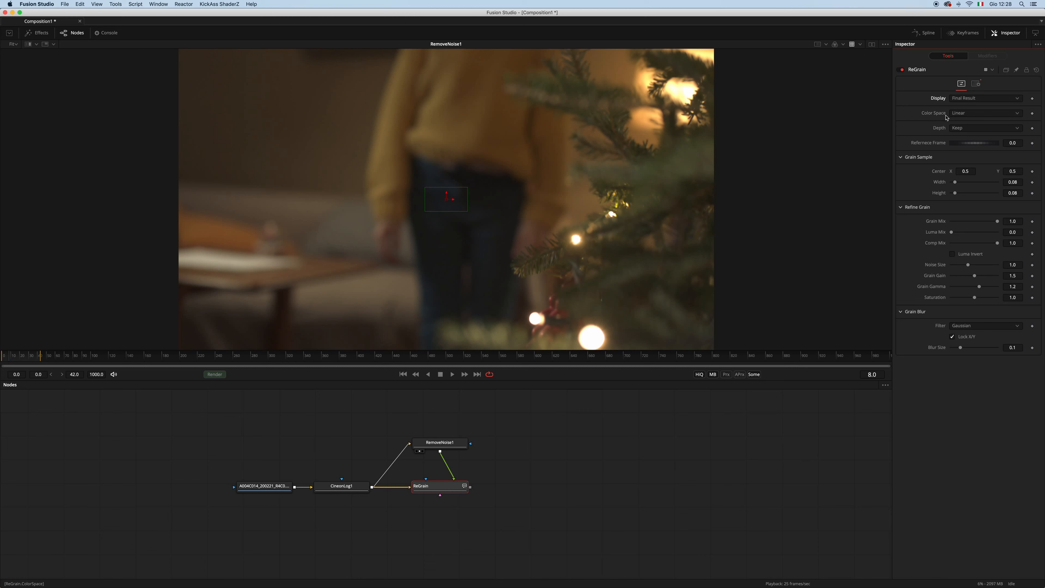
{"action": "left_click", "coordinate": [972, 115]}
{"action": "left_click", "coordinate": [971, 118]}
Step: Move ReGrain's grain sample area onto the dark wall in the image's upper-left region
{"action": "left_click_drag", "start_coordinate": [446, 199], "coordinate": [260, 108]}
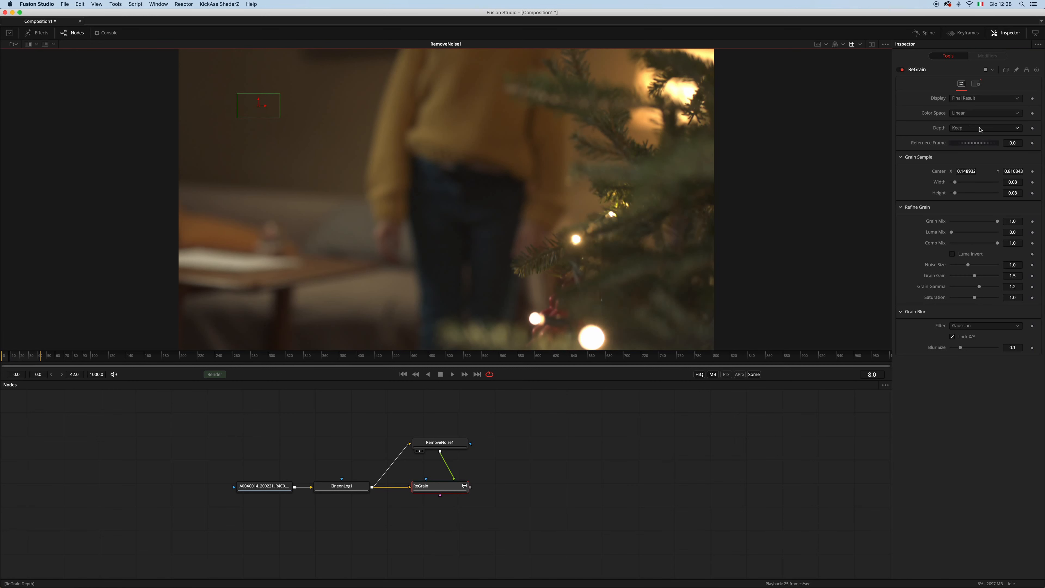
{"action": "left_click", "coordinate": [1018, 129]}
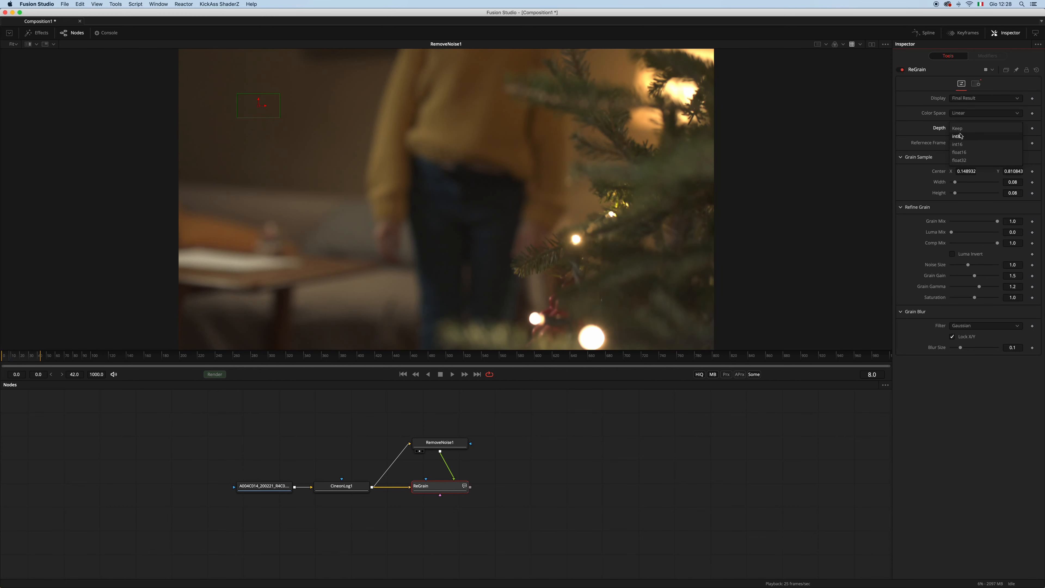
{"action": "left_click", "coordinate": [942, 130]}
{"action": "scroll", "coordinate": [554, 168], "scroll_direction": "down", "scroll_amount": 1}
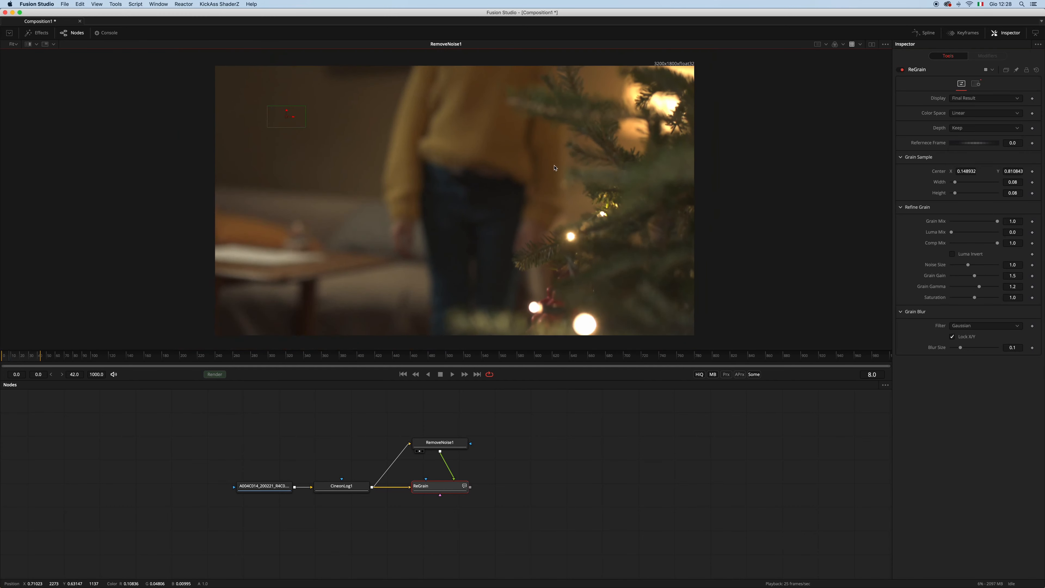
{"action": "scroll", "coordinate": [675, 106], "scroll_direction": "up", "scroll_amount": 1}
{"action": "scroll", "coordinate": [499, 164], "scroll_direction": "down", "scroll_amount": 2}
{"action": "scroll", "coordinate": [484, 177], "scroll_direction": "up", "scroll_amount": 1}
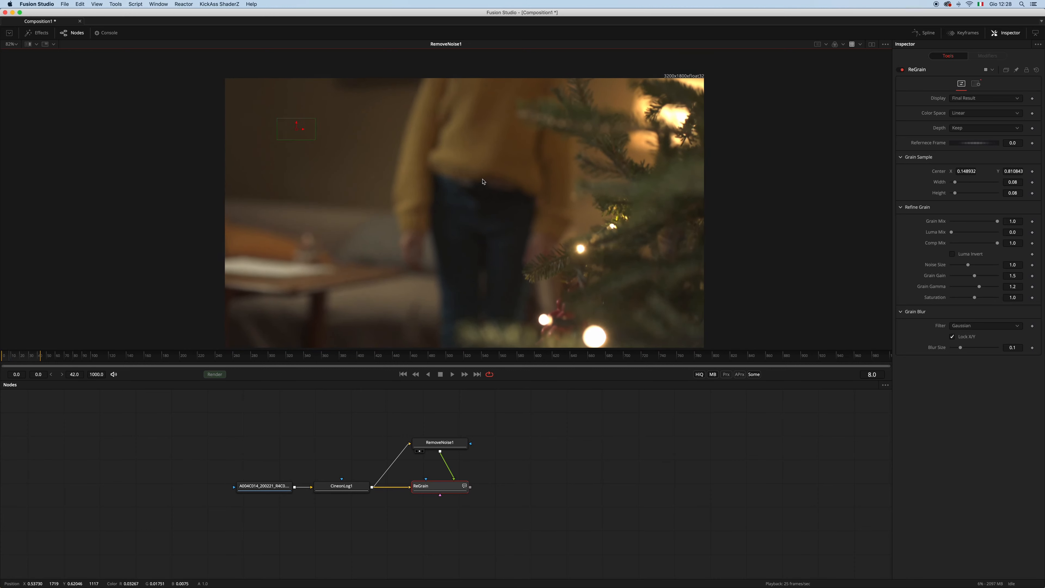
{"action": "scroll", "coordinate": [483, 174], "scroll_direction": "down", "scroll_amount": 1}
{"action": "scroll", "coordinate": [487, 173], "scroll_direction": "up", "scroll_amount": 1}
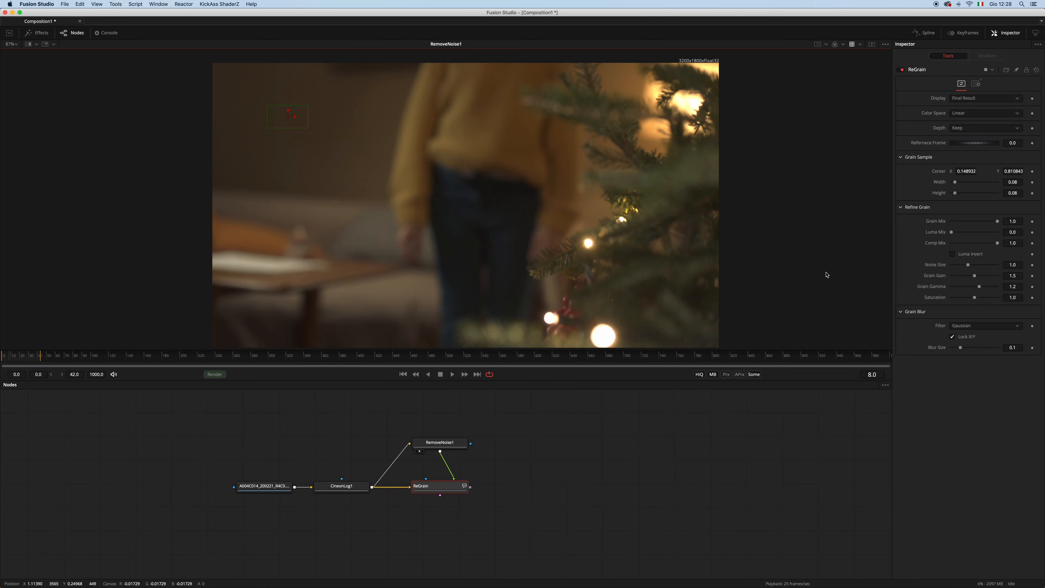
Step: Go to frame 20 and set ReGrain's Reference Frame to 20
{"action": "left_click", "coordinate": [19, 364]}
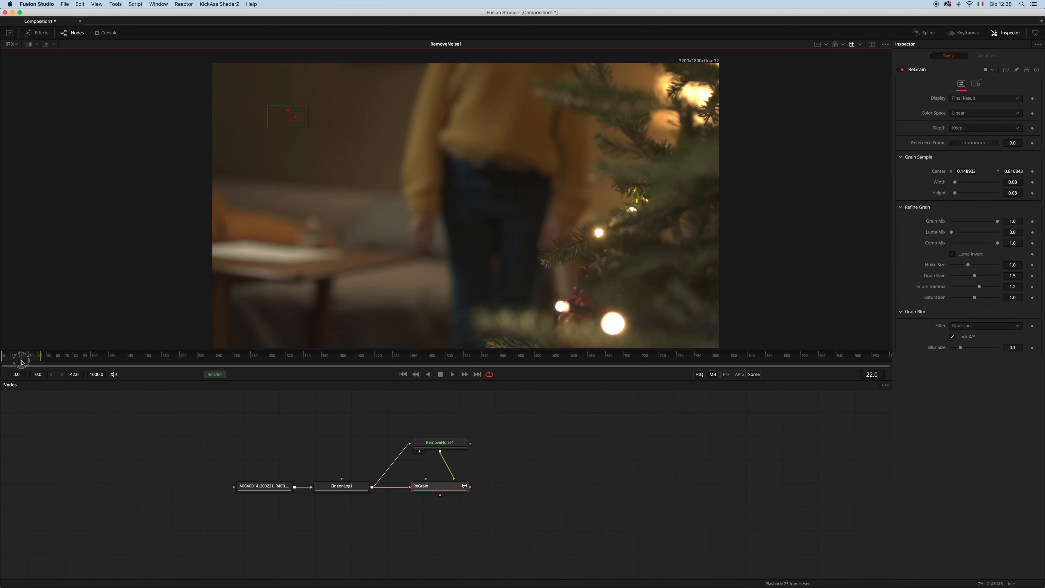
{"action": "left_click", "coordinate": [1021, 143]}
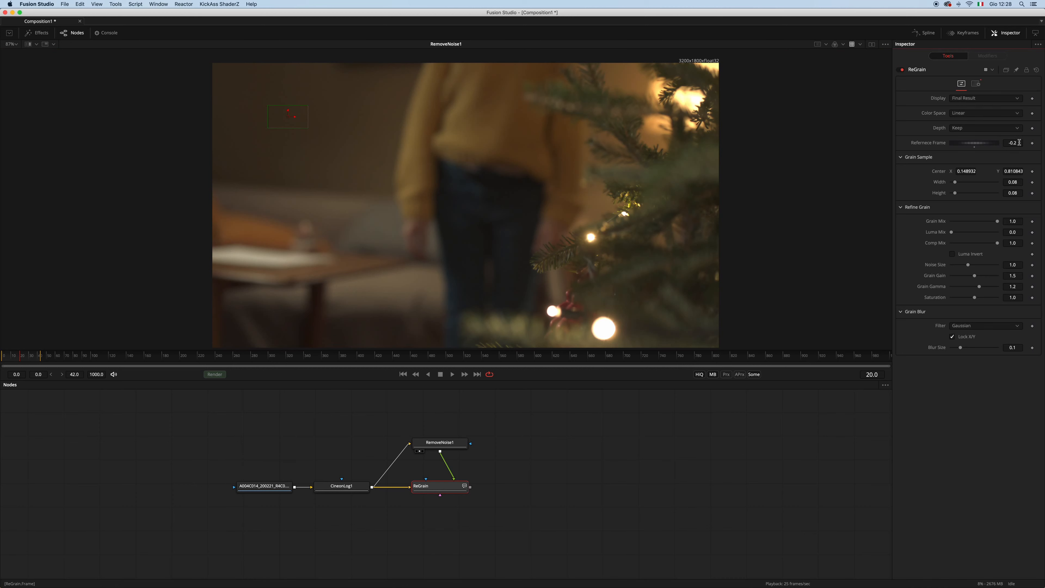
{"action": "type", "text": "-0.2"}
{"action": "key", "text": "Tab"}
{"action": "type", "text": "0.5652321"}
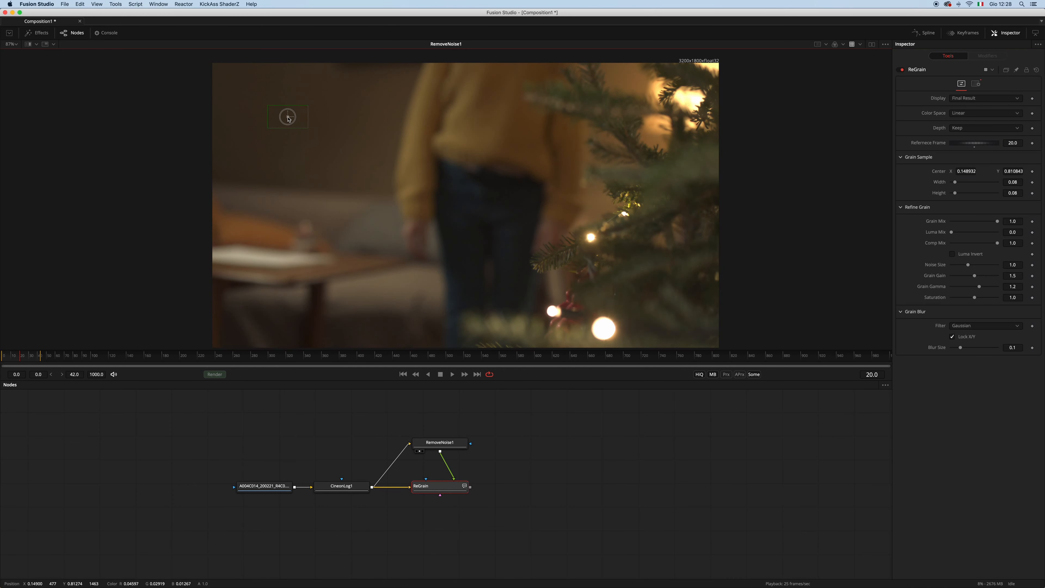
Step: Enlarge the grain sample area over the wall to about 0.175 wide and 0.319 high, centred at about 0.163, 0.792
{"action": "mouse_move", "coordinate": [287, 114]}
{"action": "left_mouse_down"}
{"action": "mouse_move", "coordinate": [334, 157]}
{"action": "mouse_move", "coordinate": [293, 118]}
{"action": "mouse_move", "coordinate": [300, 123]}
{"action": "left_mouse_up"}
{"action": "left_click_drag", "start_coordinate": [341, 165], "coordinate": [342, 168]}
{"action": "left_click_drag", "start_coordinate": [299, 122], "coordinate": [296, 122]}
{"action": "left_click_drag", "start_coordinate": [337, 165], "coordinate": [340, 168]}
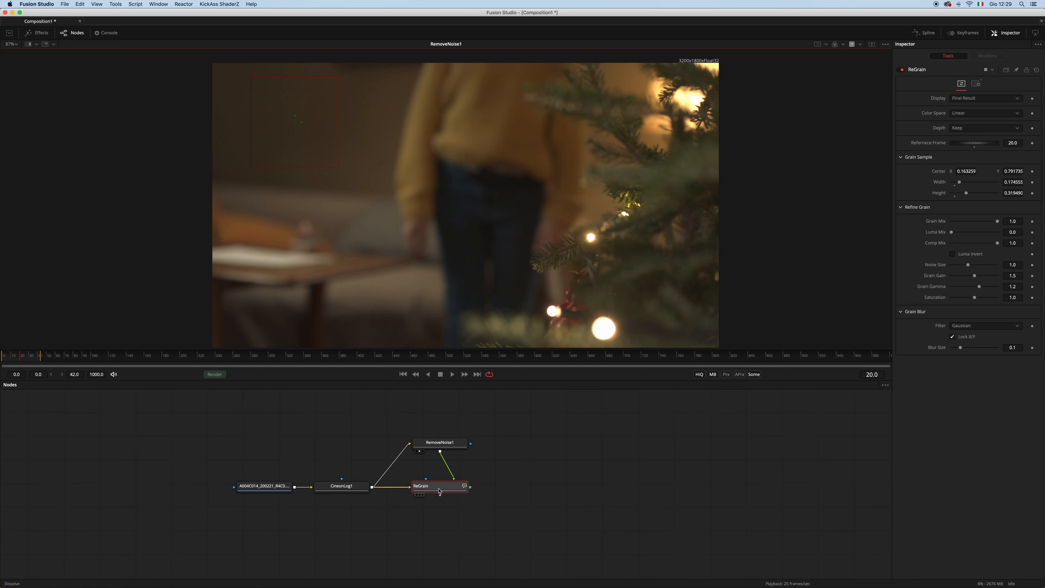
Step: View CineonLog1 close up on the wall, and switch the viewer to the ReGrain output for comparison
{"action": "left_click_drag", "start_coordinate": [440, 491], "coordinate": [361, 166]}
{"action": "scroll", "coordinate": [421, 150], "scroll_direction": "up", "scroll_amount": 5}
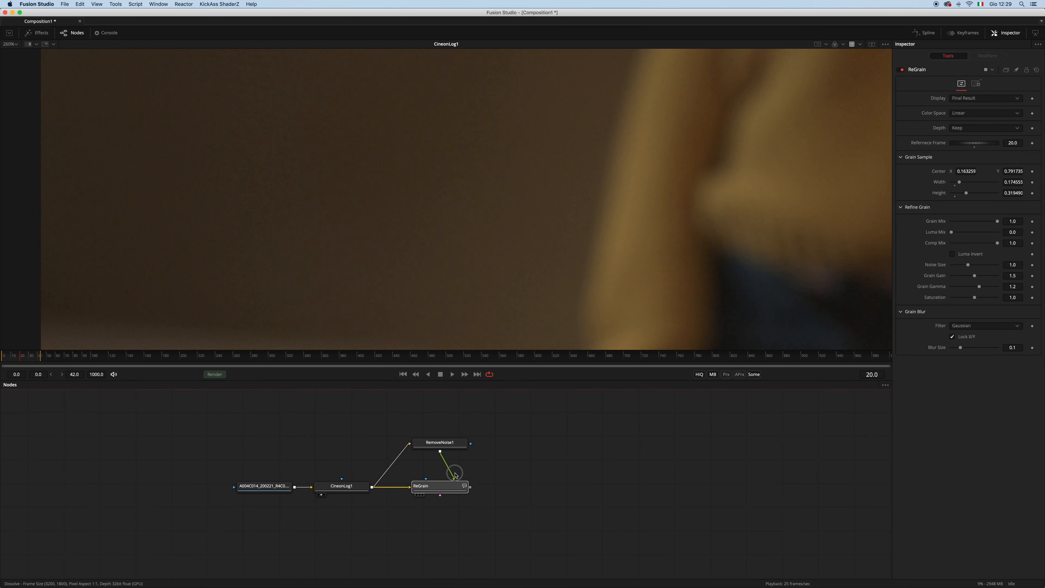
{"action": "left_click", "coordinate": [439, 487]}
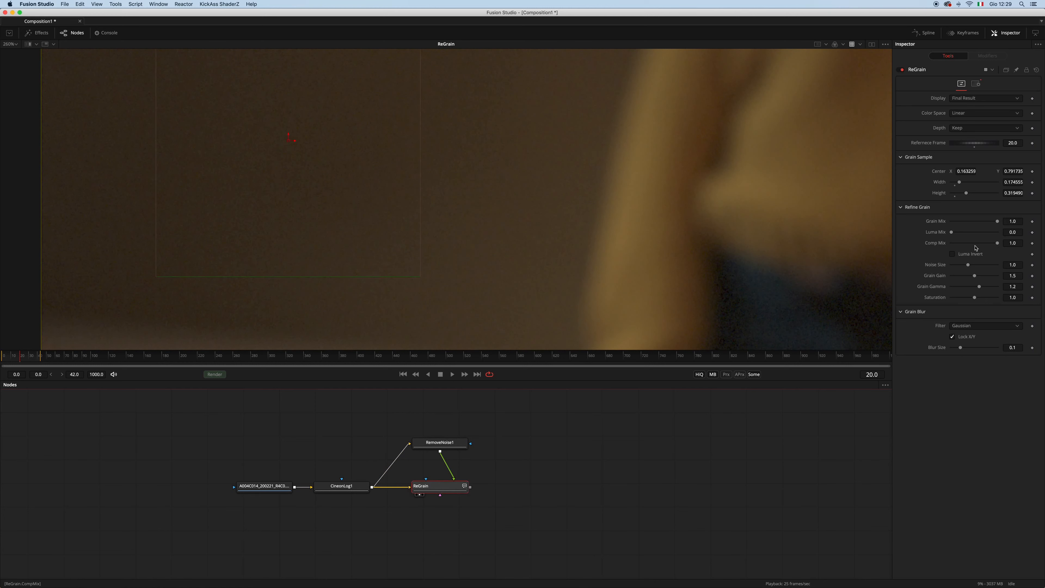
Step: Lower ReGrain's Grain Gamma to about 1.073 while checking the grain against the CineonLog1 image
{"action": "left_click_drag", "start_coordinate": [982, 288], "coordinate": [977, 290]}
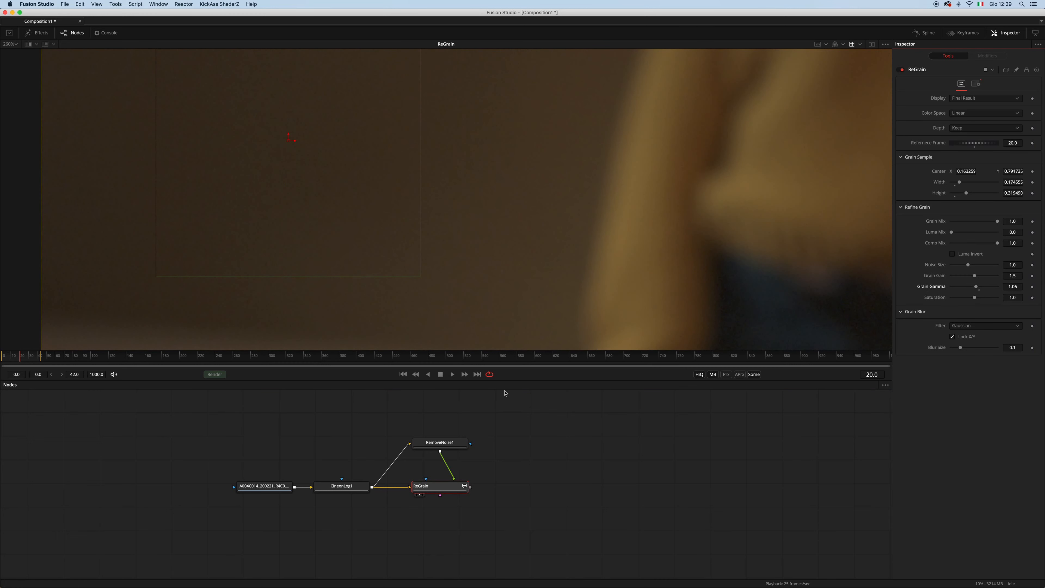
{"action": "key", "text": "1"}
{"action": "key", "text": "1"}
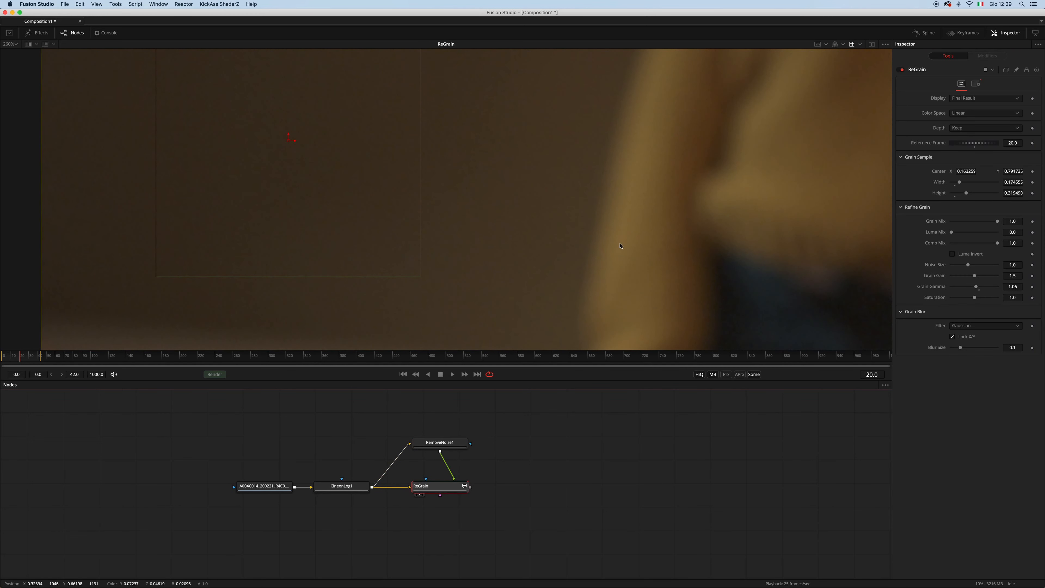
{"action": "left_click", "coordinate": [1015, 287]}
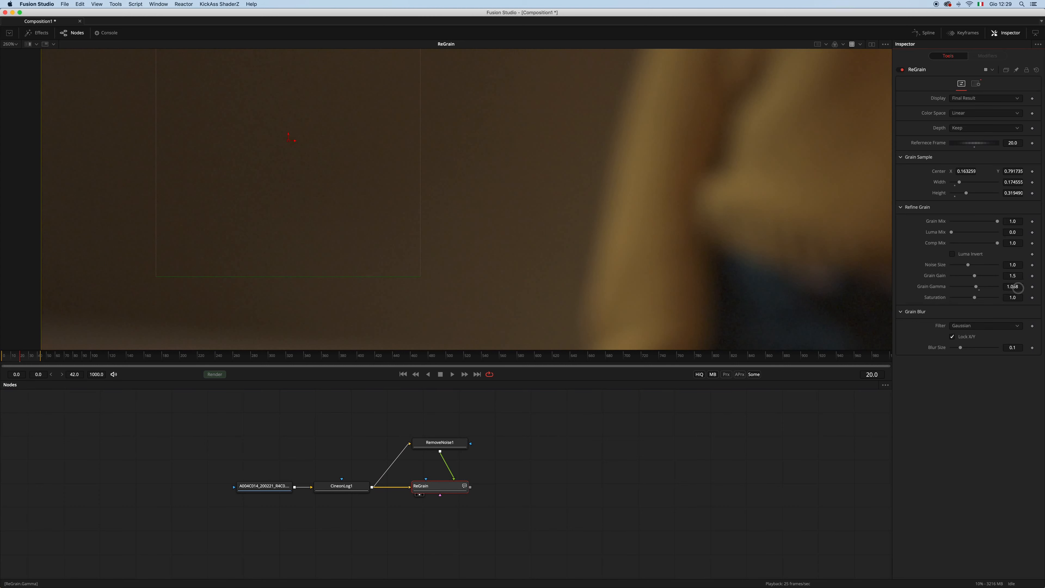
Step: Compare the CineonLog1 grain with the ReGrain output, examining the wall close up and the full frame
{"action": "key", "text": "1"}
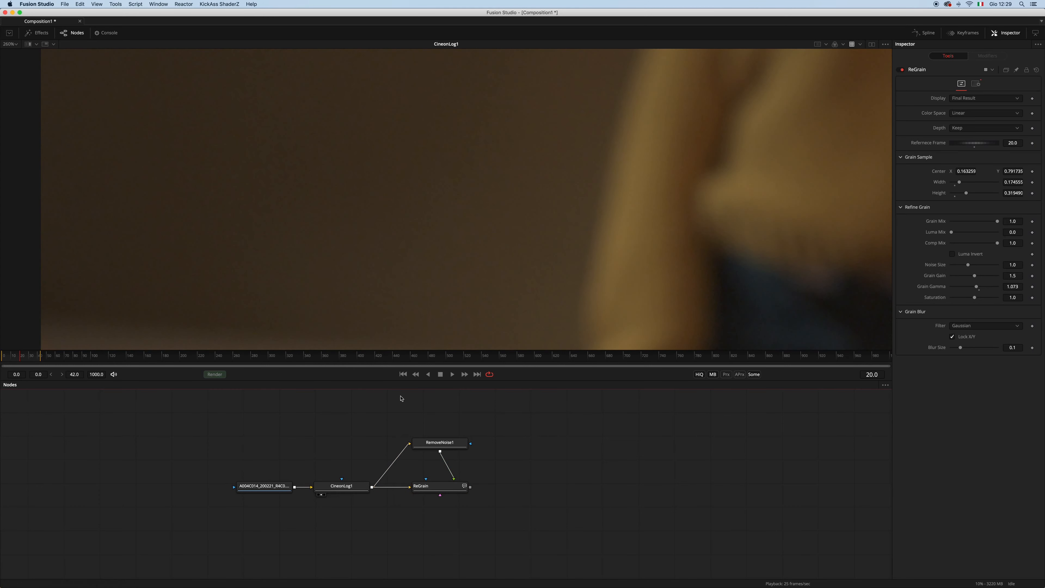
{"action": "left_click_drag", "start_coordinate": [438, 489], "coordinate": [441, 210]}
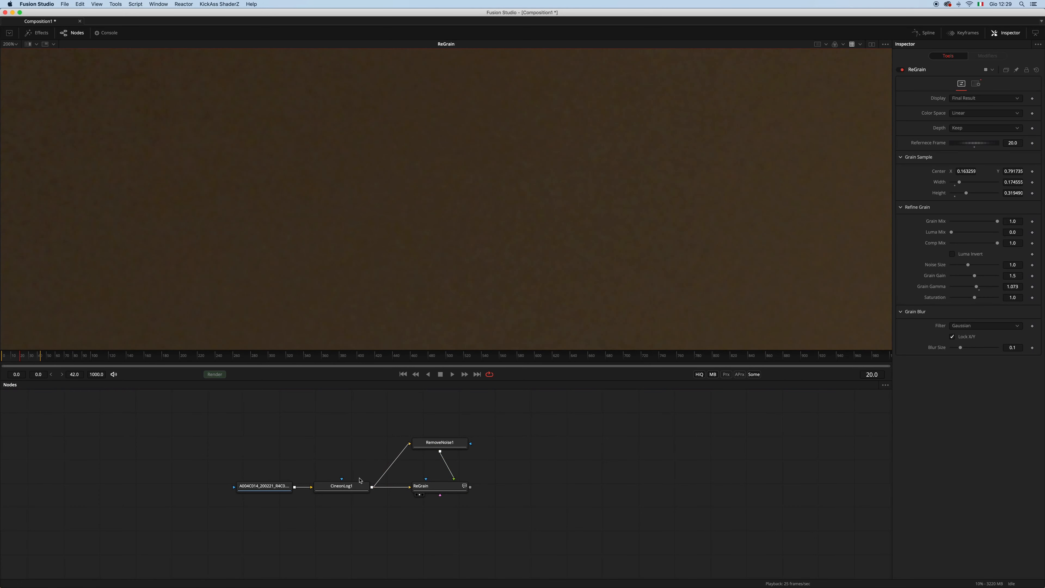
{"action": "left_click_drag", "start_coordinate": [342, 486], "coordinate": [348, 459]}
{"action": "key", "text": "cmd+z"}
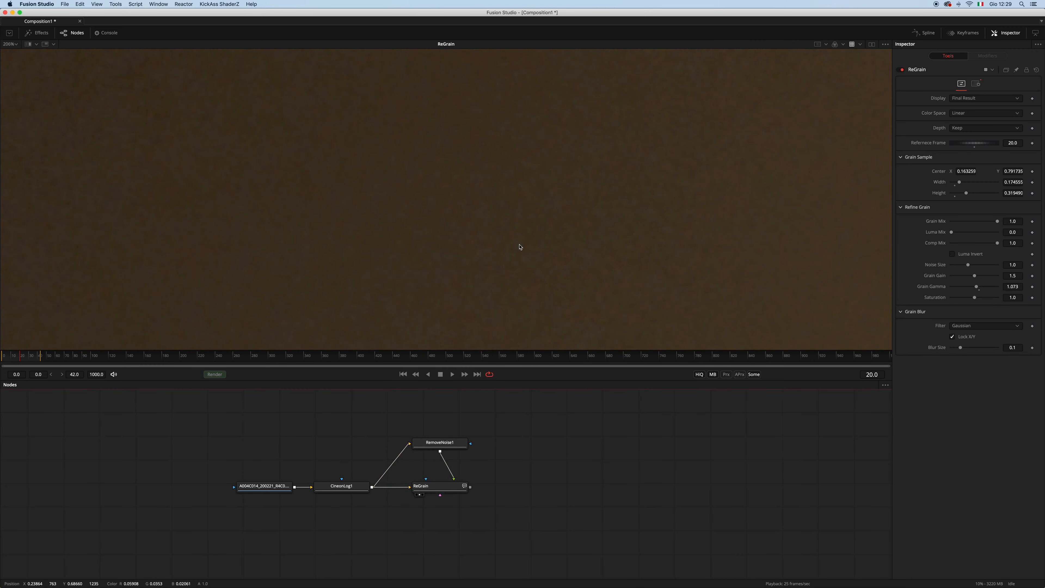
{"action": "scroll", "coordinate": [520, 243], "scroll_direction": "down", "scroll_amount": 5}
{"action": "left_click_drag", "start_coordinate": [577, 224], "coordinate": [487, 221]}
{"action": "scroll", "coordinate": [487, 221], "scroll_direction": "down", "scroll_amount": 2}
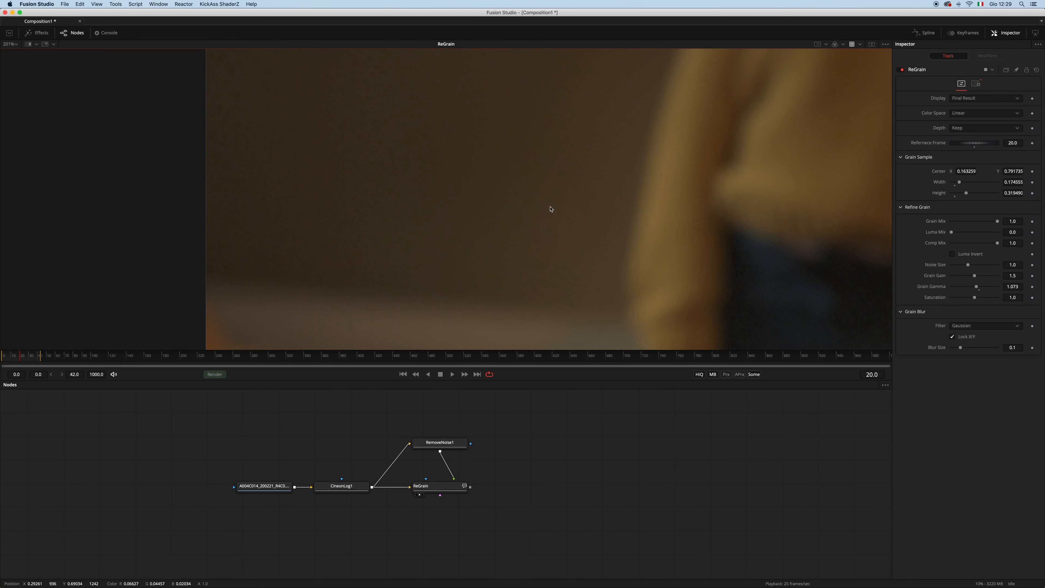
{"action": "scroll", "coordinate": [551, 210], "scroll_direction": "down", "scroll_amount": 5}
{"action": "left_click_drag", "start_coordinate": [502, 254], "coordinate": [437, 210]}
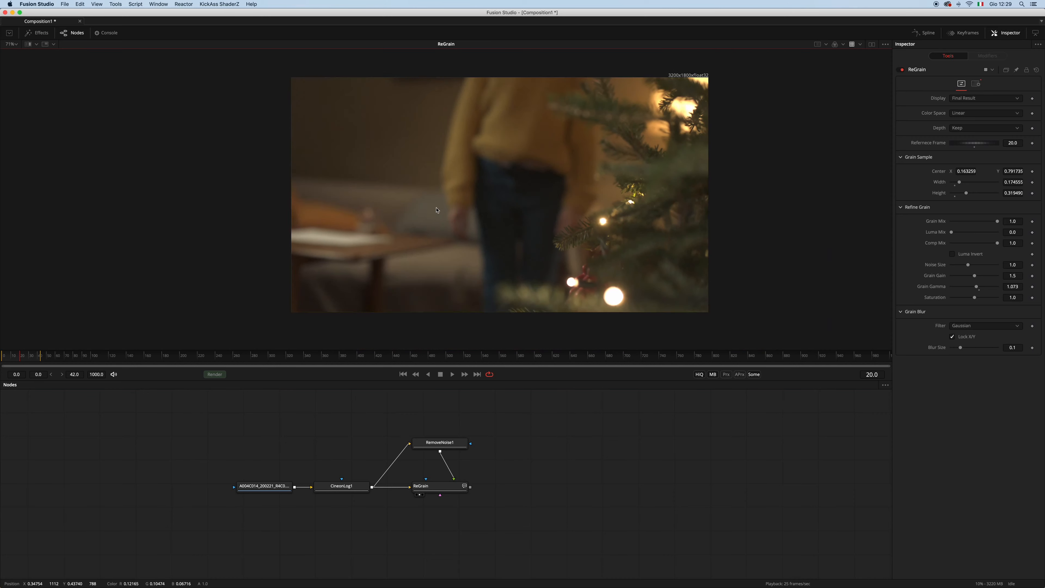
{"action": "scroll", "coordinate": [438, 209], "scroll_direction": "up", "scroll_amount": 2}
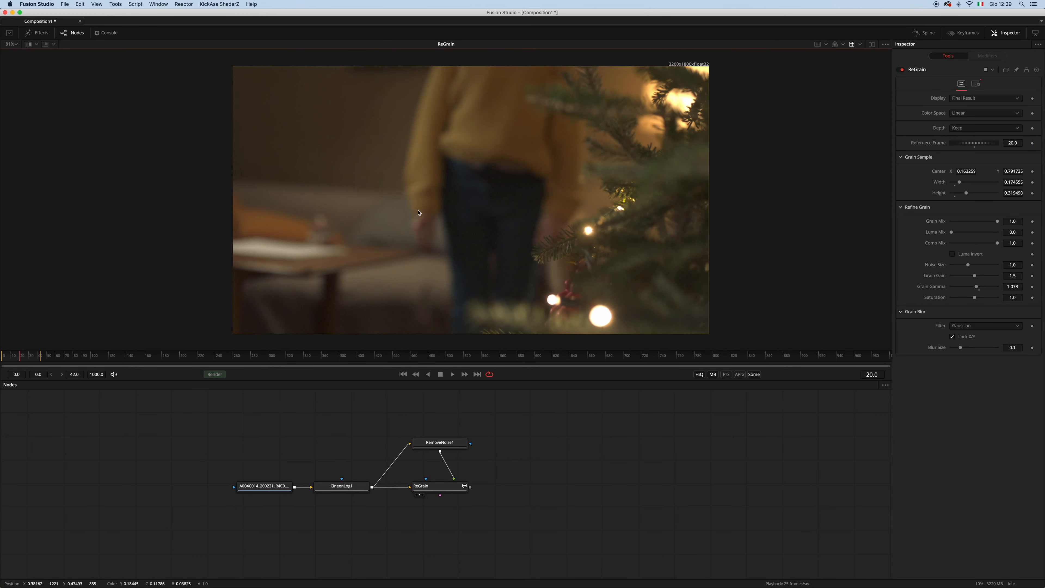
Step: Add a Text+ node below ReGrain in the node graph
{"action": "left_click_drag", "start_coordinate": [441, 443], "coordinate": [441, 446]}
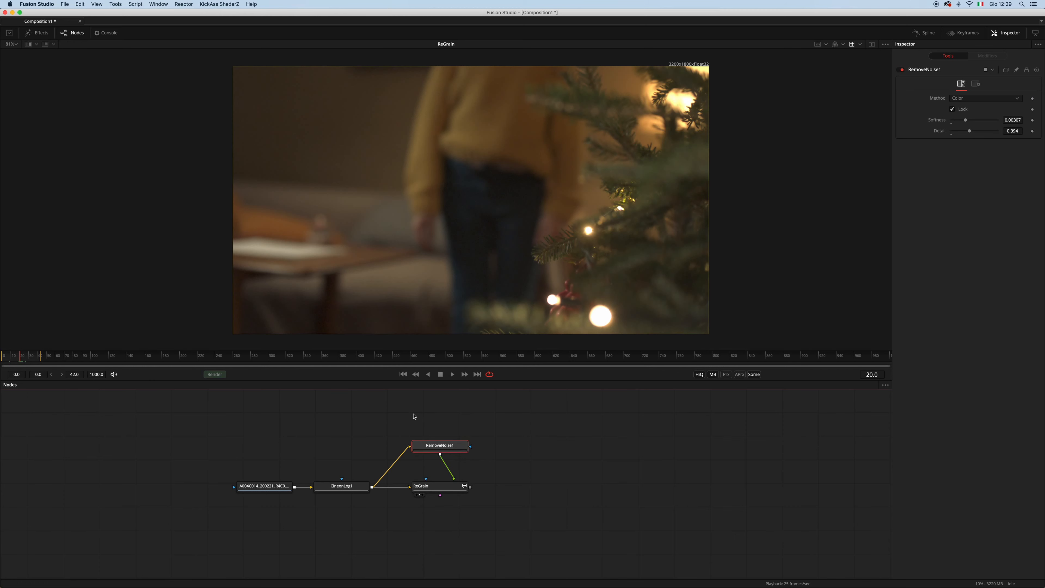
{"action": "left_click", "coordinate": [511, 519]}
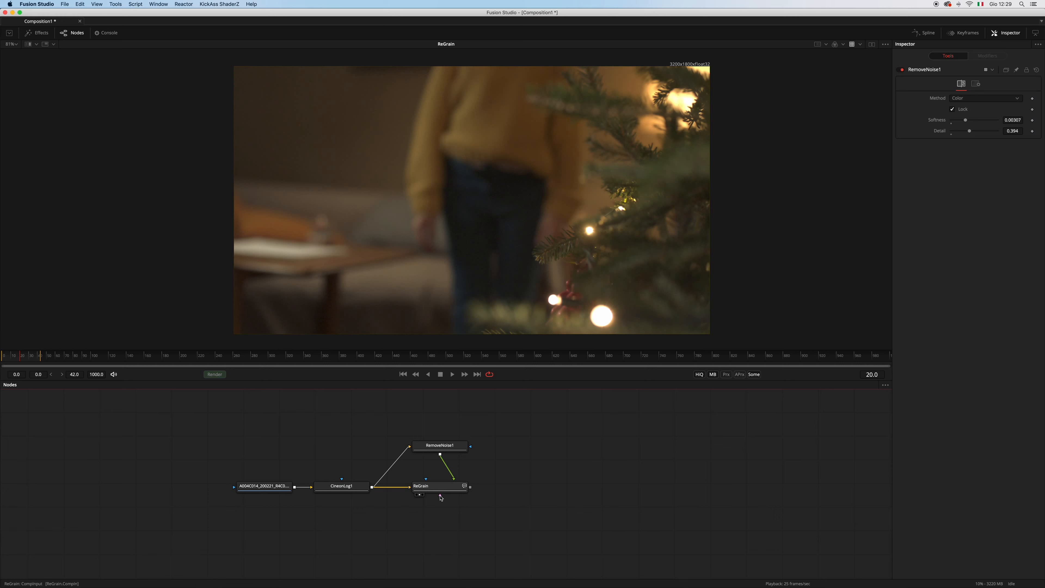
{"action": "key", "text": "shift+space"}
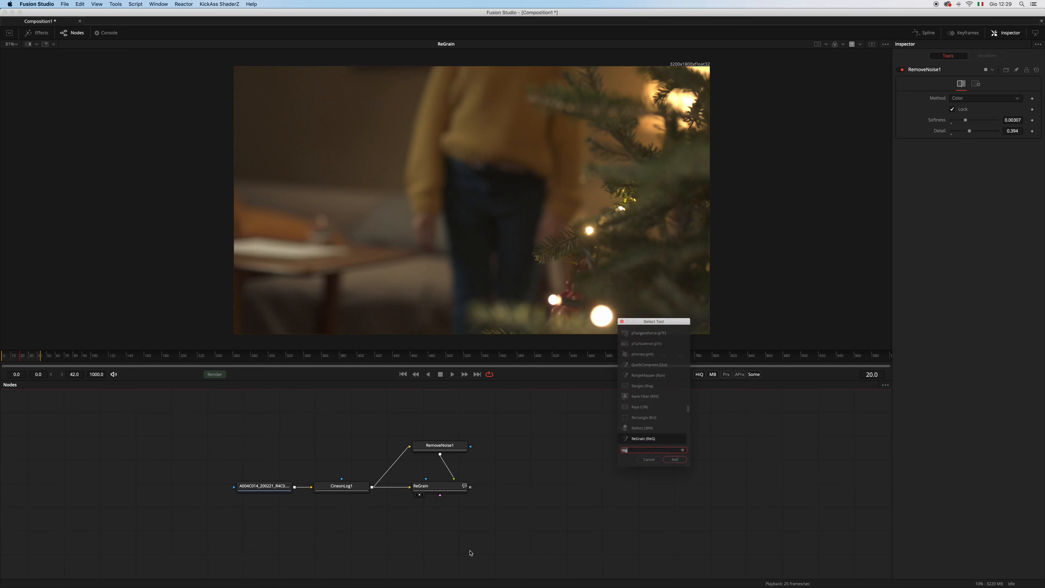
{"action": "type", "text": "taxt"}
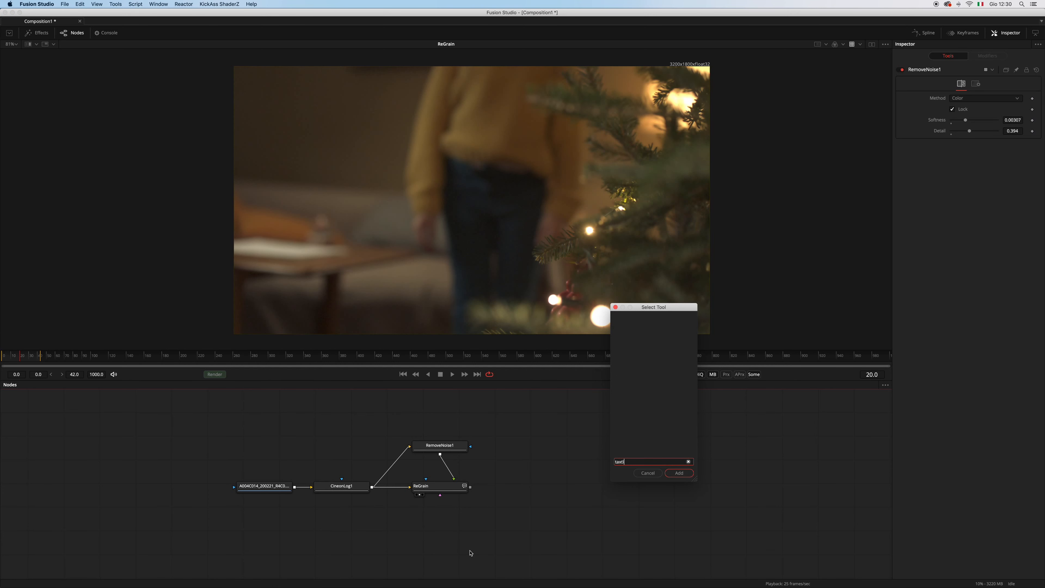
{"action": "key", "text": "BackSpace"}
{"action": "key", "text": "BackSpace"}
{"action": "type", "text": "ext"}
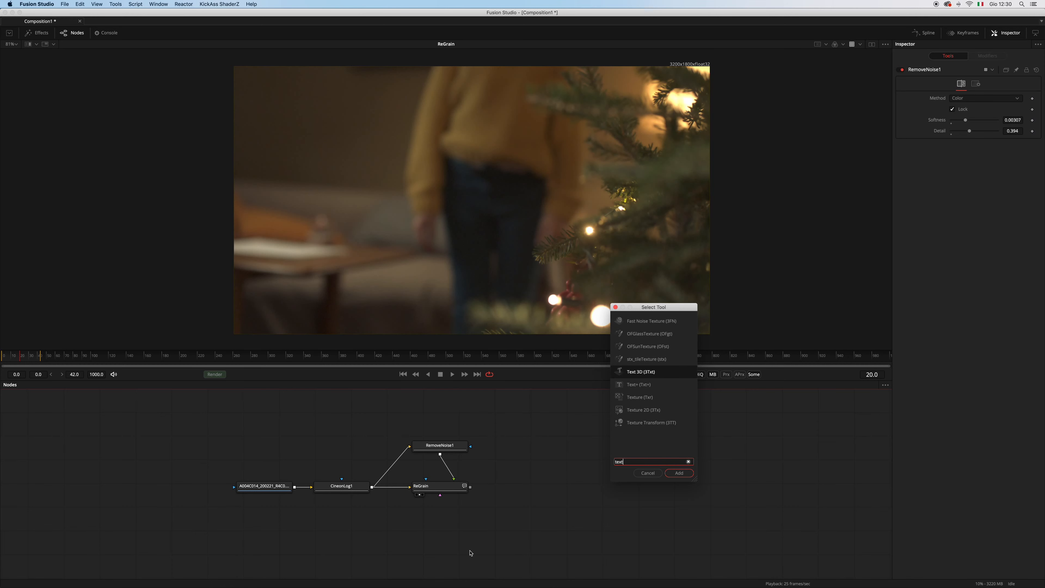
{"action": "key", "text": "Down"}
{"action": "key", "text": "Return"}
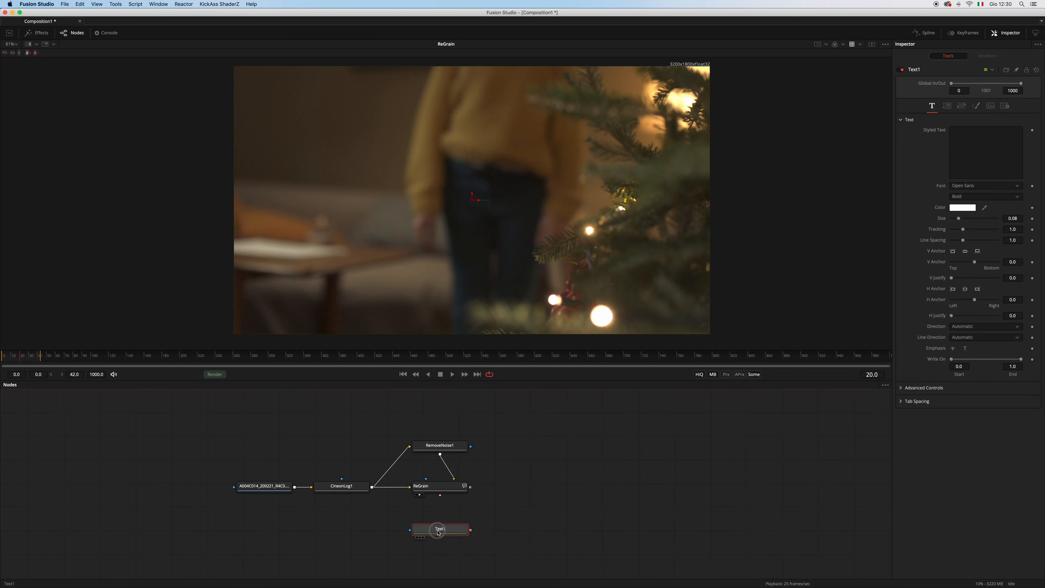
Step: Connect the Text1 node to ReGrain's CompInput and place it directly beneath ReGrain
{"action": "left_click_drag", "start_coordinate": [472, 532], "coordinate": [442, 491]}
{"action": "left_click", "coordinate": [461, 515]}
{"action": "left_click_drag", "start_coordinate": [455, 530], "coordinate": [454, 521]}
Step: Enter "ReGrain" as the styled text of Text1
{"action": "left_click", "coordinate": [983, 148]}
{"action": "type", "text": "ReGrain"}
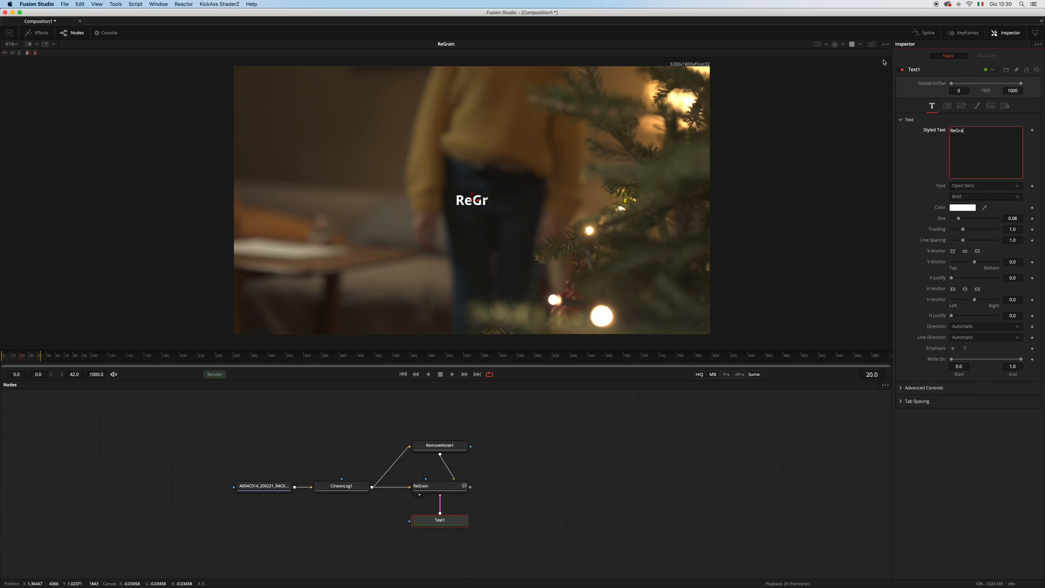
Step: Set Text1's font to Futura, its size to 0.5 and its colour to a dark brown sampled from the wall
{"action": "left_click", "coordinate": [973, 186]}
{"action": "type", "text": "fu"}
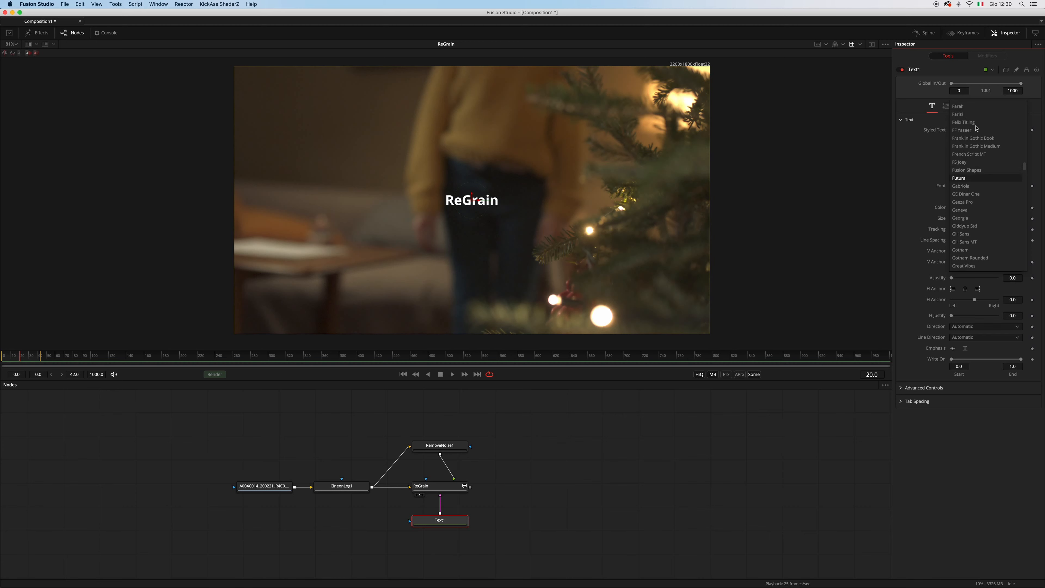
{"action": "key", "text": "Return"}
{"action": "left_click_drag", "start_coordinate": [959, 219], "coordinate": [350, 136]}
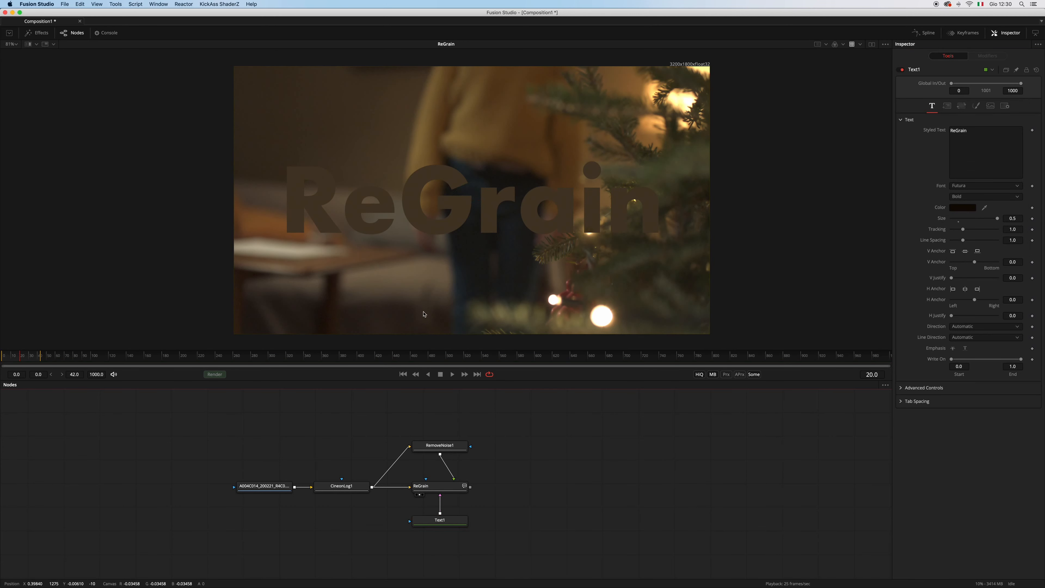
Step: Connect Text1's output to ReGrain's Effect Mask input as well, keeping Text1 directly beneath ReGrain
{"action": "left_click_drag", "start_coordinate": [444, 525], "coordinate": [444, 526]}
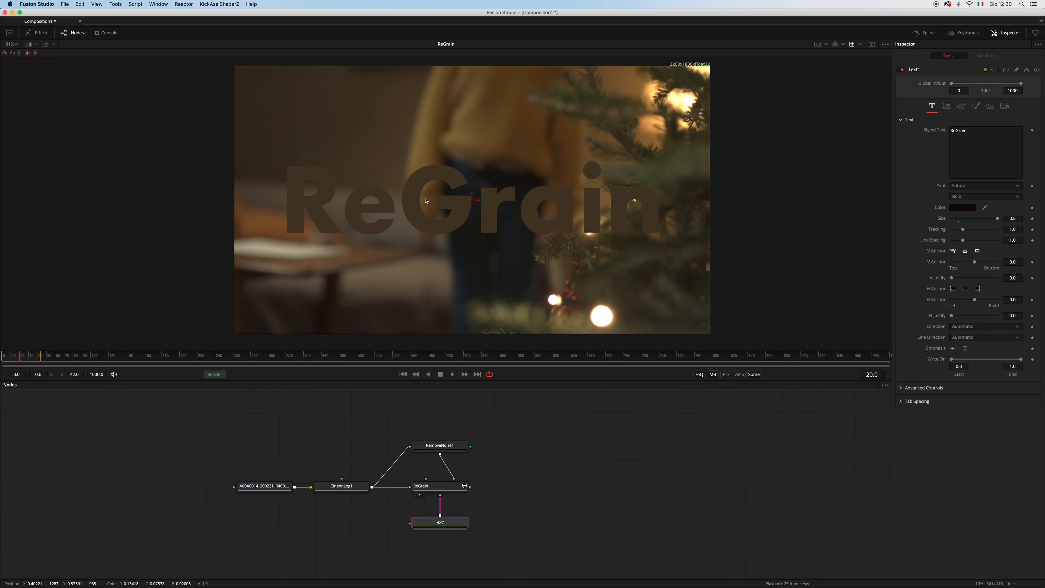
{"action": "left_click_drag", "start_coordinate": [440, 514], "coordinate": [427, 481]}
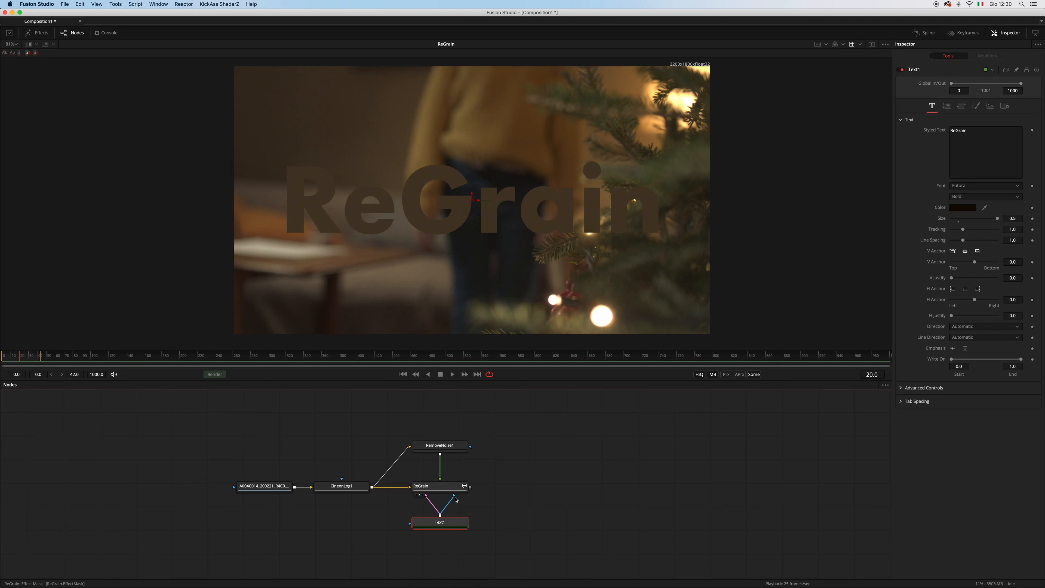
{"action": "left_click_drag", "start_coordinate": [452, 526], "coordinate": [450, 524]}
{"action": "left_click", "coordinate": [450, 523]}
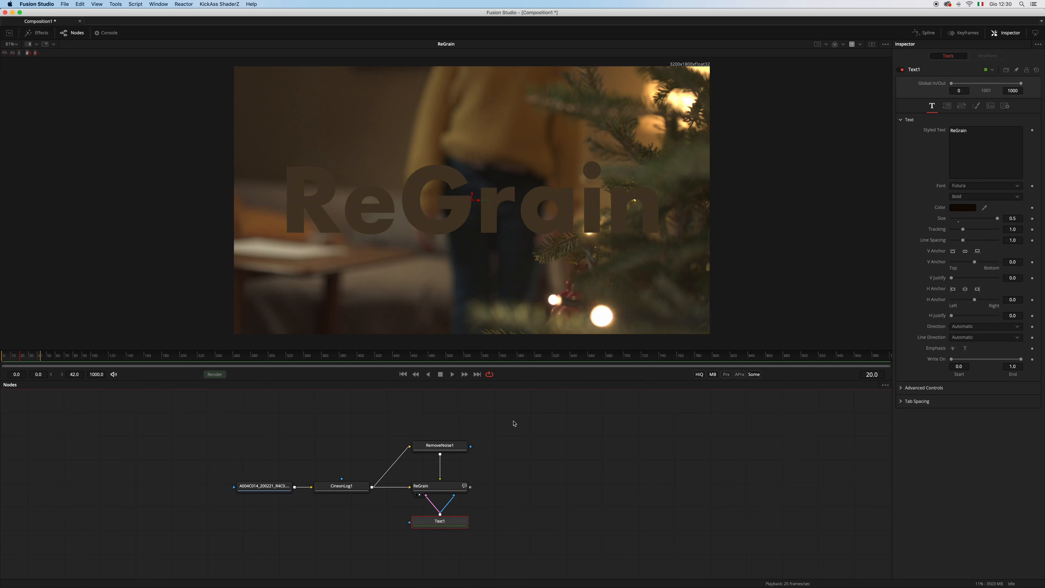
Step: Enable Multiply by Mask in ReGrain's common settings
{"action": "left_click", "coordinate": [436, 486]}
{"action": "left_click", "coordinate": [977, 84]}
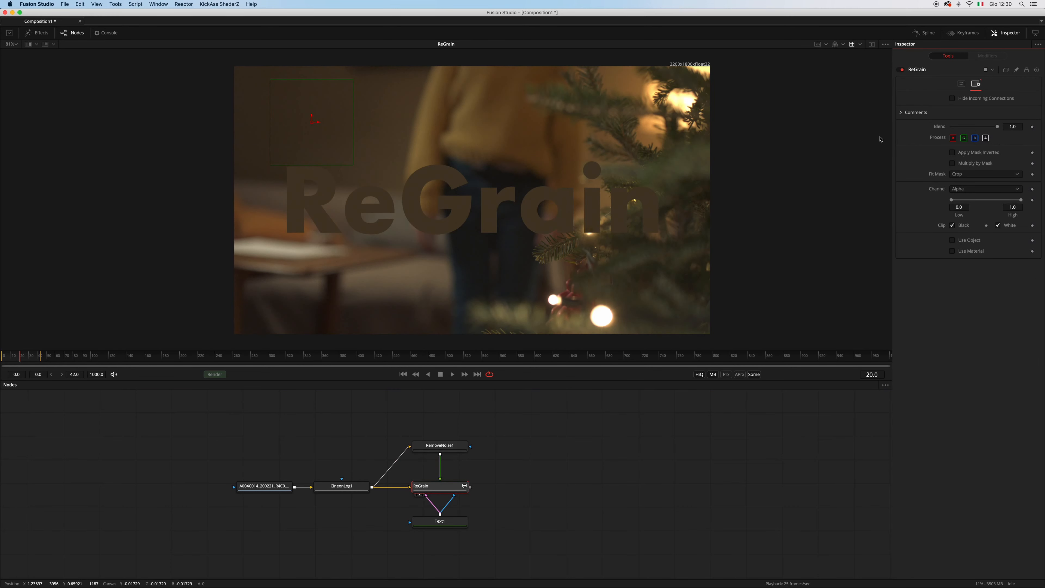
{"action": "left_click", "coordinate": [952, 164]}
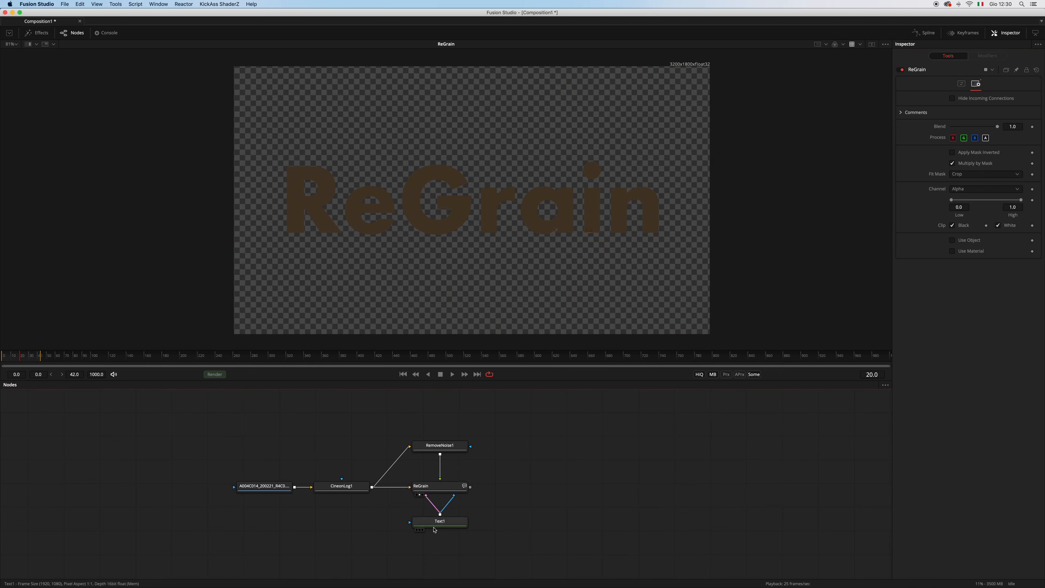
Step: Add a Merge node below ReGrain and feed CineonLog1 into its background through a router placed beneath the other nodes
{"action": "key", "text": "shift+space"}
{"action": "type", "text": "merge"}
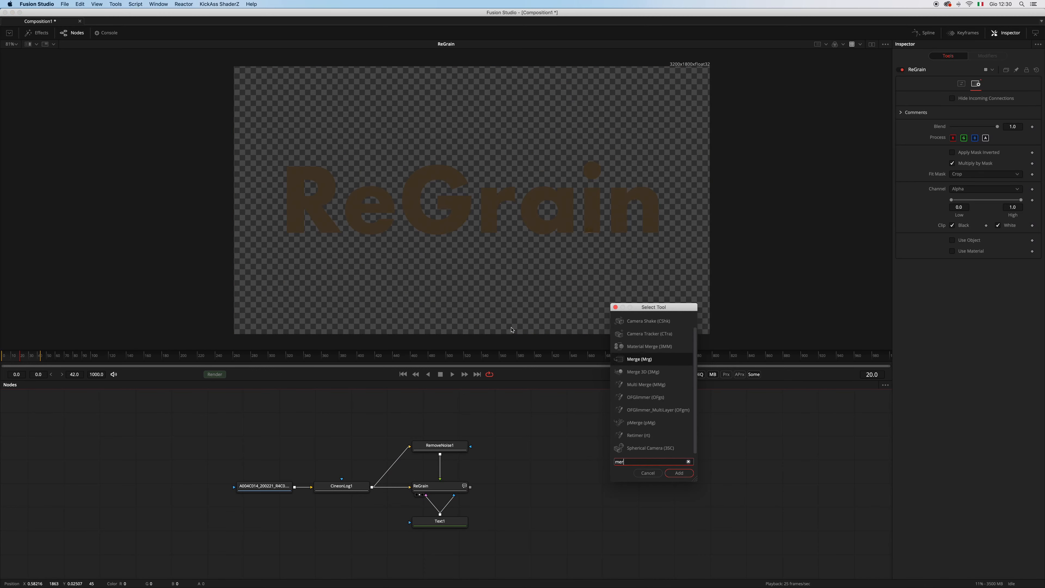
{"action": "key", "text": "Return"}
{"action": "left_click_drag", "start_coordinate": [373, 487], "coordinate": [482, 555]}
{"action": "left_click", "coordinate": [404, 513], "text": "alt"}
{"action": "left_click_drag", "start_coordinate": [405, 512], "coordinate": [415, 556]}
{"action": "left_click_drag", "start_coordinate": [516, 557], "coordinate": [539, 559]}
Step: Connect ReGrain's output to the new Merge node's foreground and display the Merge in the viewer
{"action": "left_click_drag", "start_coordinate": [470, 487], "coordinate": [519, 552]}
{"action": "left_click", "coordinate": [535, 562]}
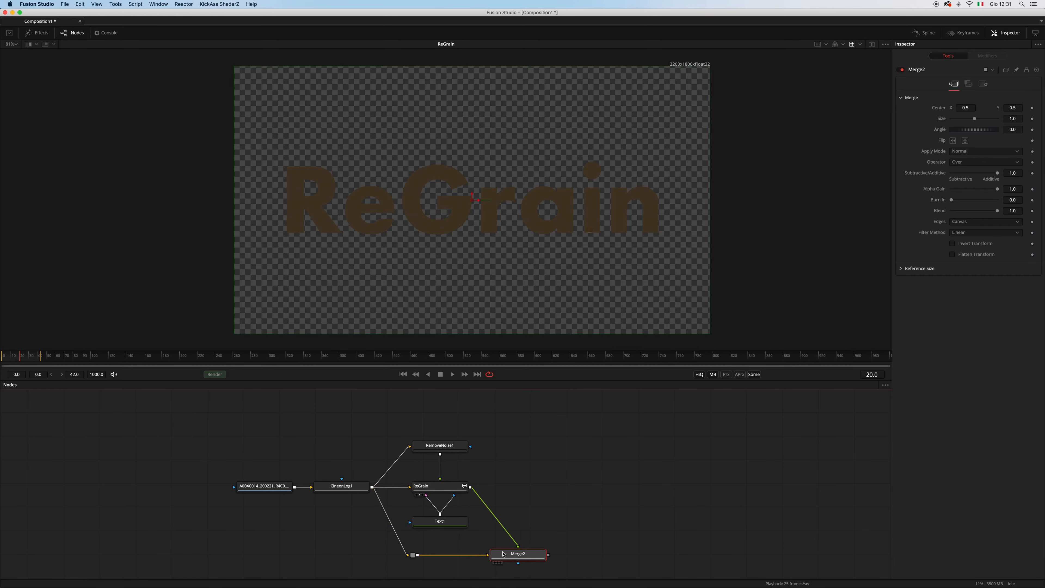
{"action": "key", "text": "1"}
Step: Match the text's grain to the wall by setting ReGrain's Grain Gain to 1.577 and Grain Gamma to 1.098
{"action": "scroll", "coordinate": [345, 163], "scroll_direction": "up", "scroll_amount": 10}
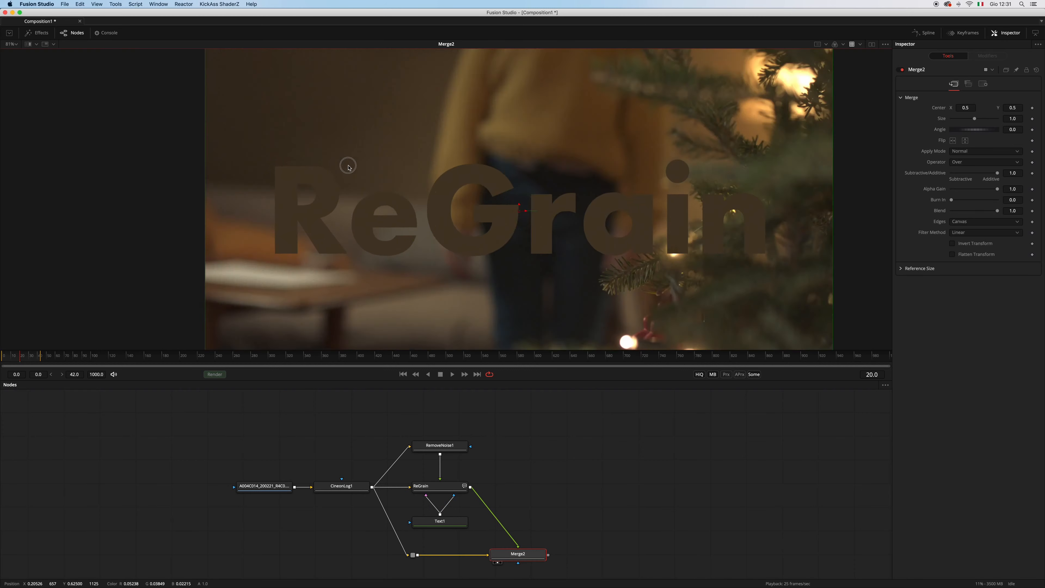
{"action": "scroll", "coordinate": [364, 164], "scroll_direction": "up", "scroll_amount": 3}
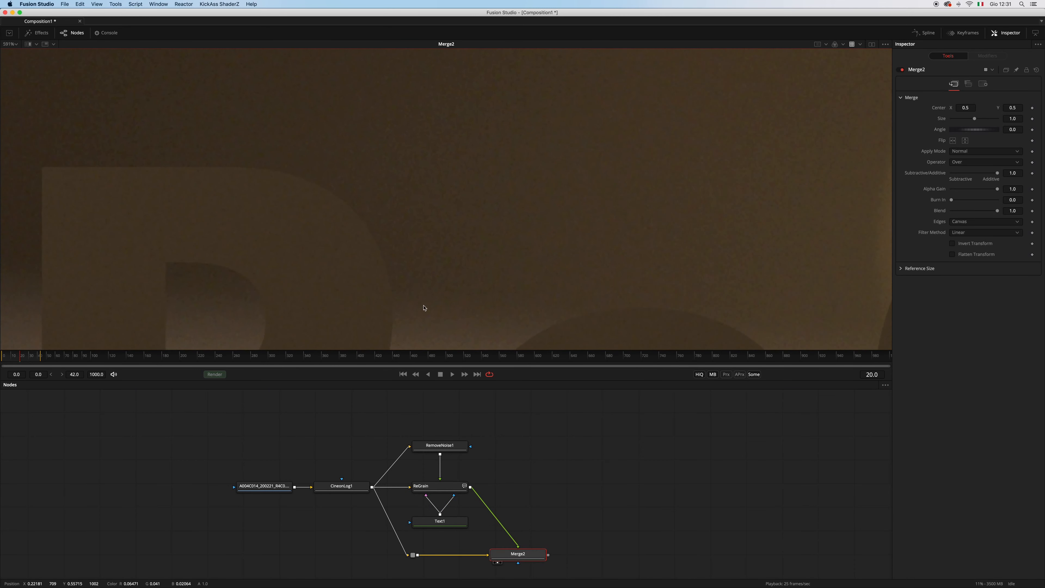
{"action": "left_click", "coordinate": [428, 486]}
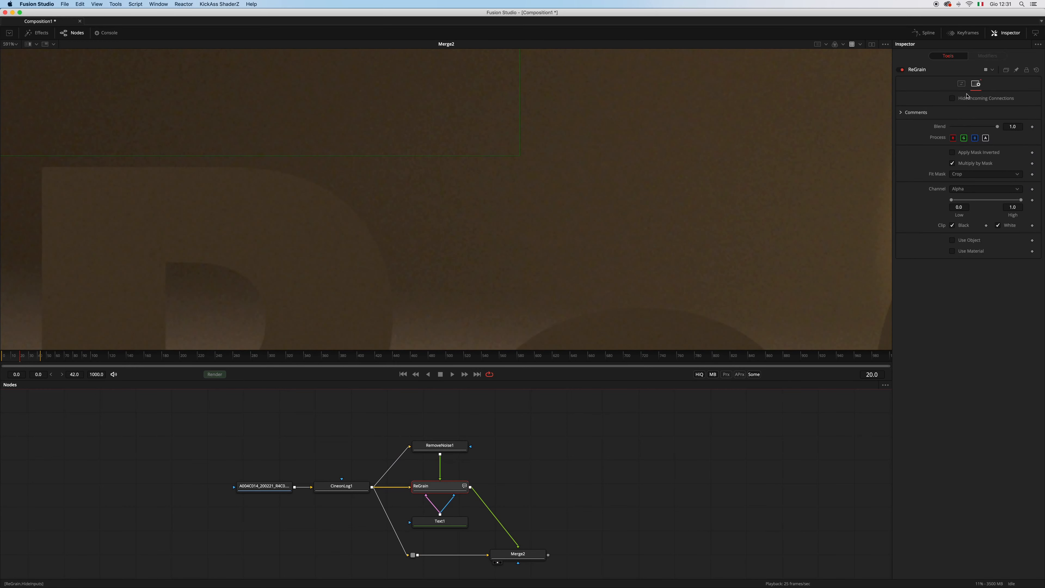
{"action": "left_click", "coordinate": [961, 84]}
{"action": "scroll", "coordinate": [399, 216], "scroll_direction": "up", "scroll_amount": 3}
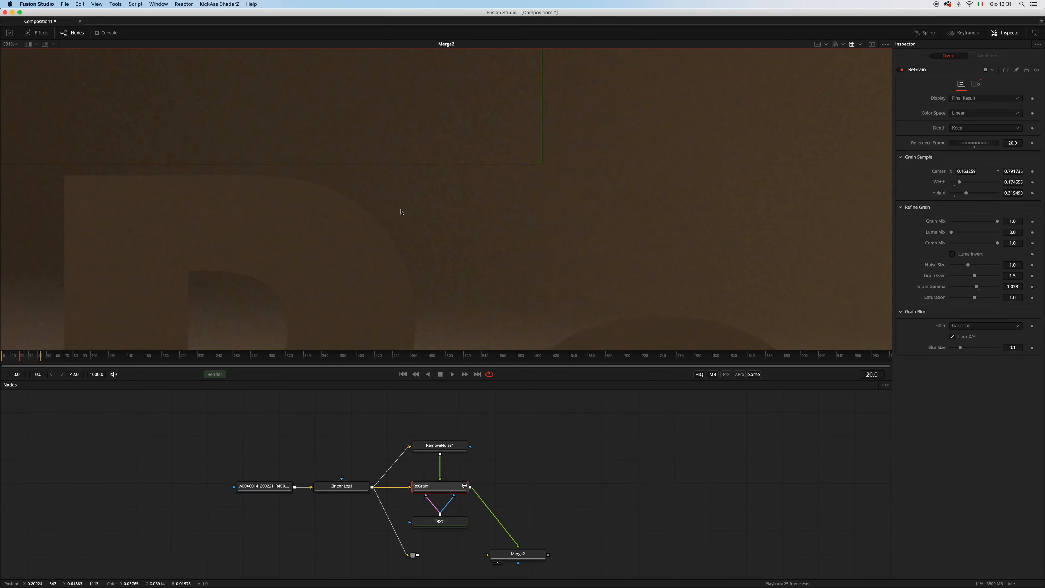
{"action": "scroll", "coordinate": [383, 242], "scroll_direction": "up", "scroll_amount": 1}
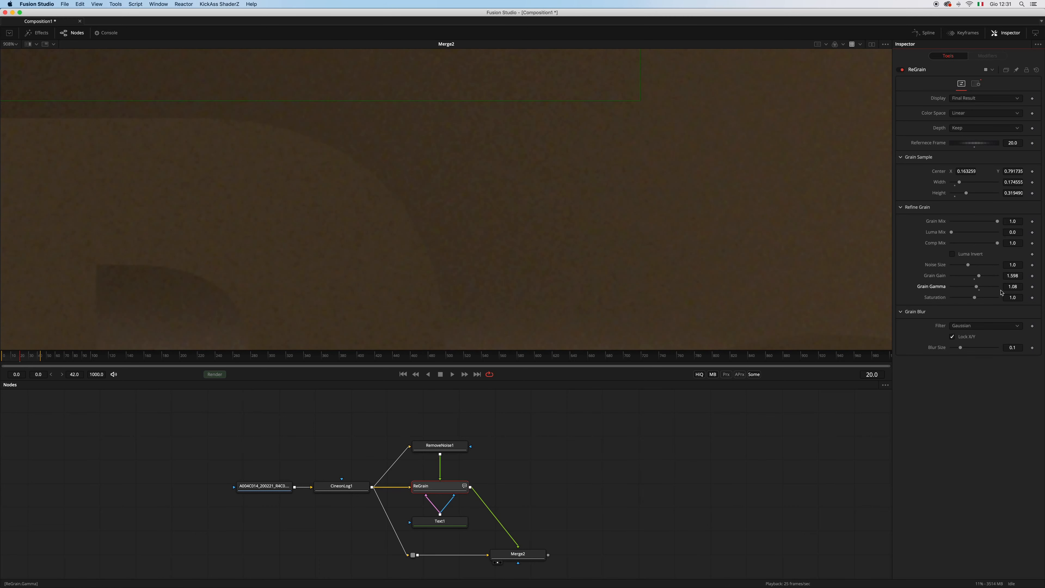
Step: Play back the Merge2 composite, examining the grain on the text close up and in the full frame
{"action": "scroll", "coordinate": [492, 228], "scroll_direction": "down", "scroll_amount": 5}
{"action": "key", "text": "space"}
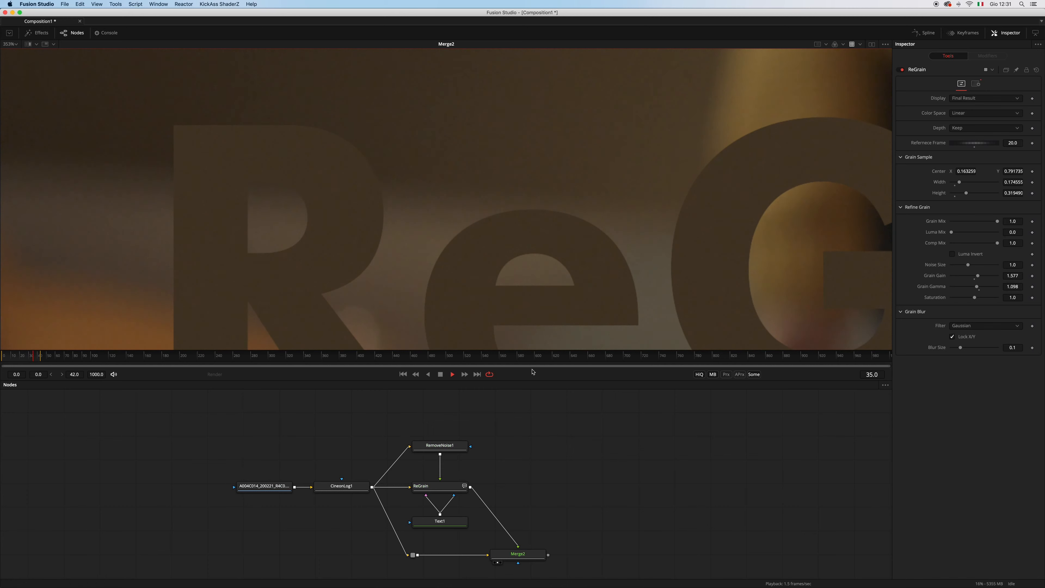
{"action": "left_click", "coordinate": [520, 554]}
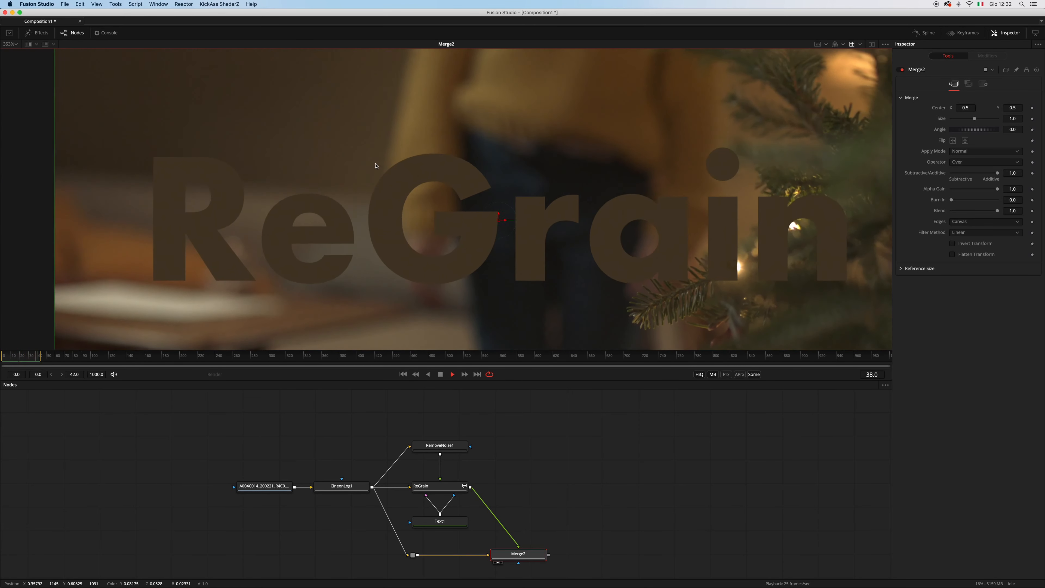
{"action": "key", "text": "ctrl+f"}
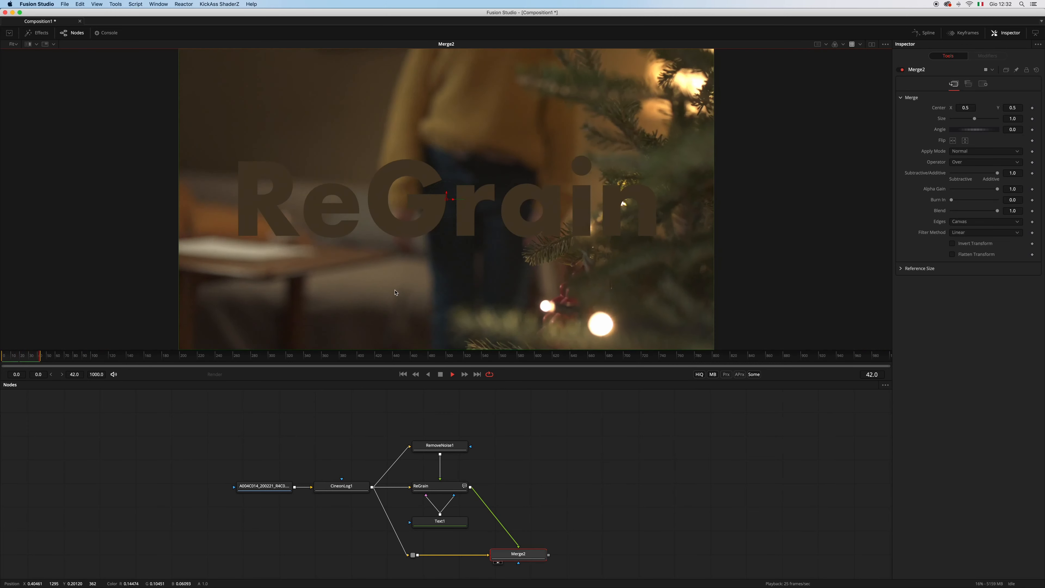
{"action": "left_click", "coordinate": [562, 465]}
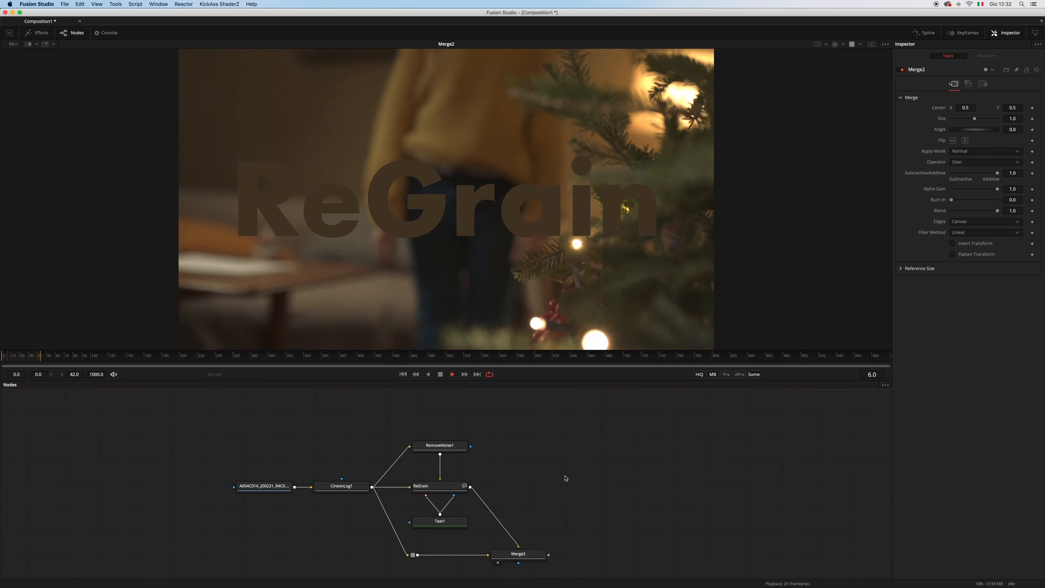